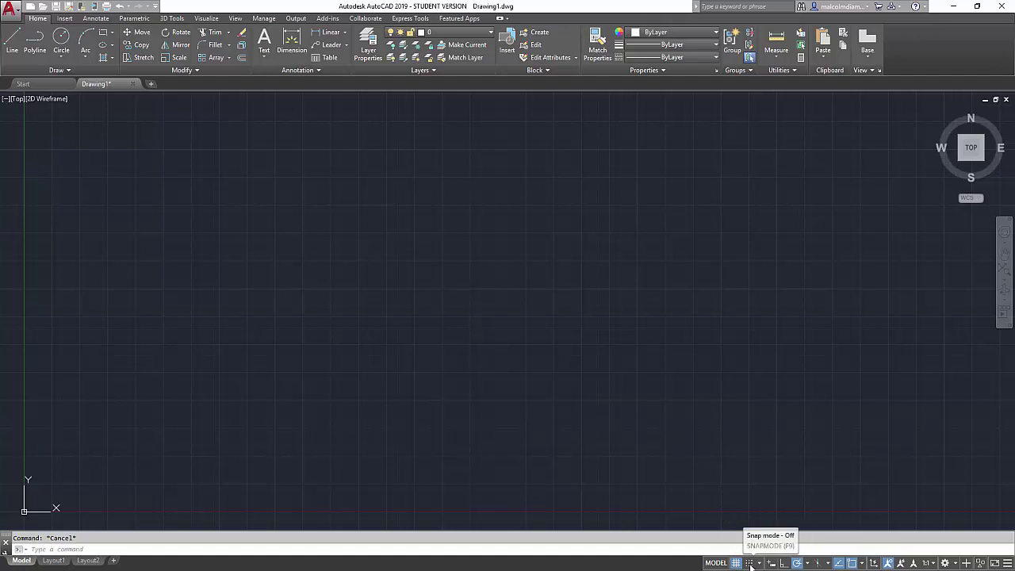
Step: Turn on snap mode and zoom to show the whole drawing area
left_click(749, 562)
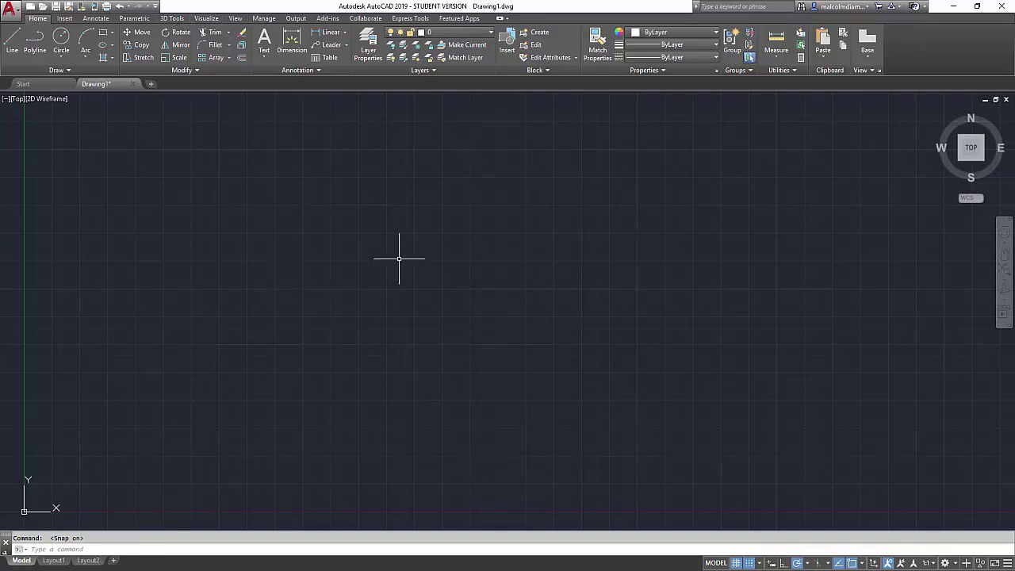
type("z")
key("Return")
type("a")
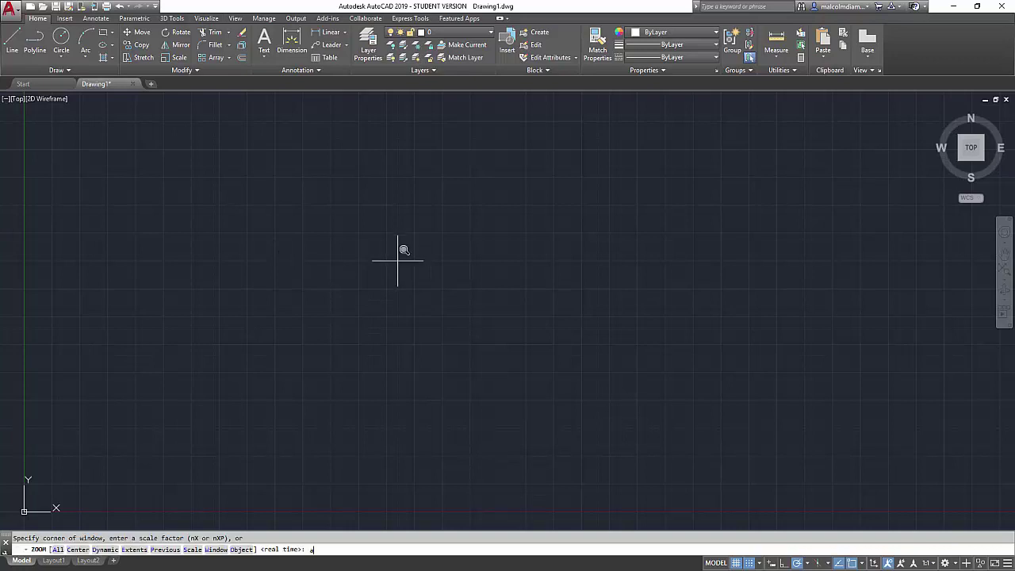
key("Return")
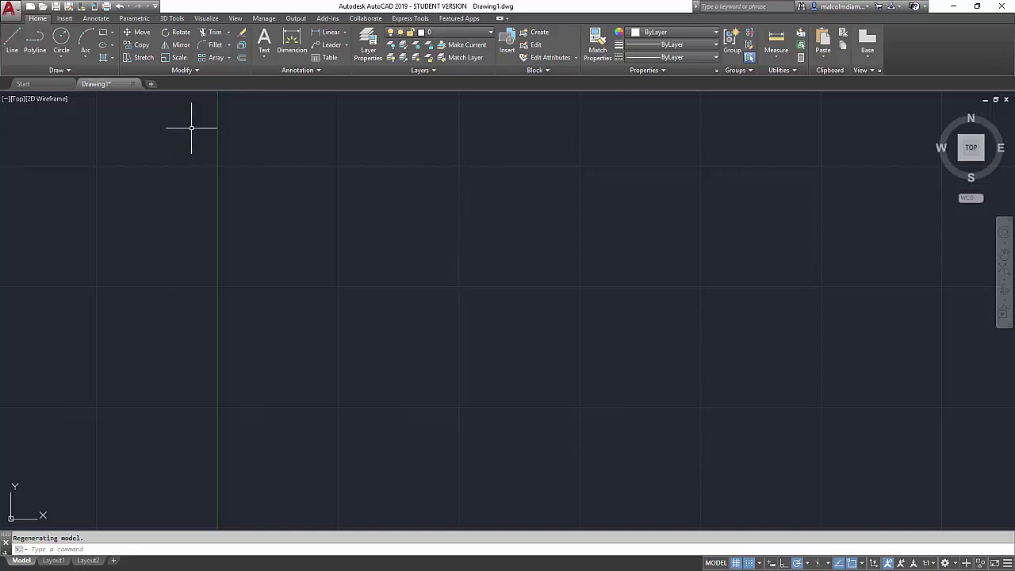
Step: Draw a 4 by 4 square using the relative opposite corner @4,4
left_click(107, 34)
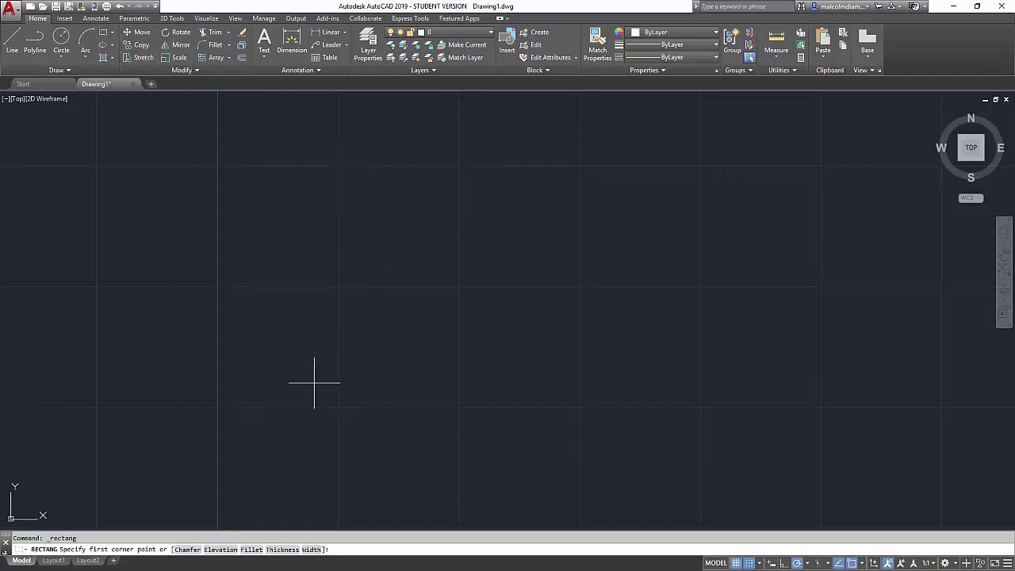
left_click(314, 383)
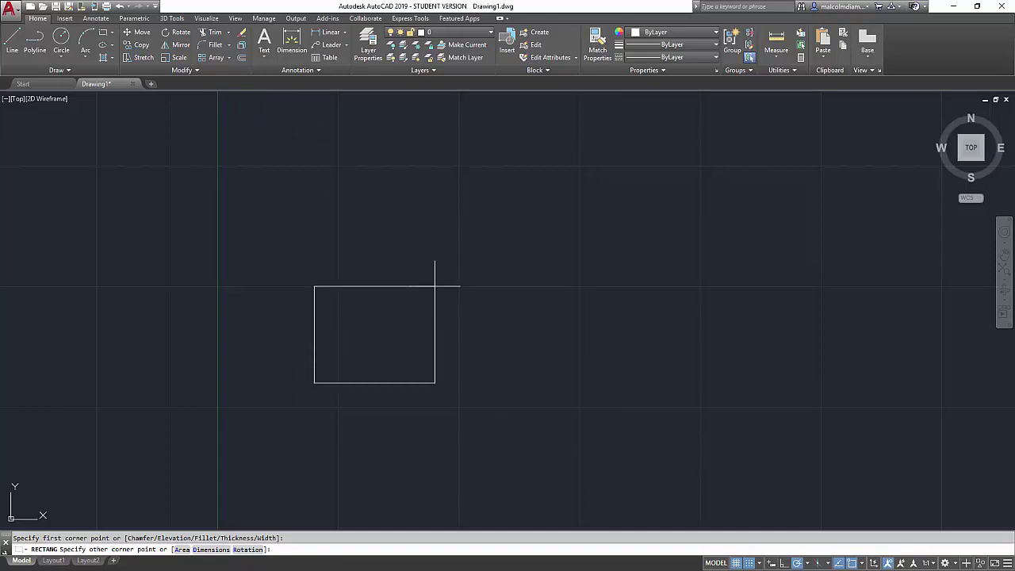
key("F8")
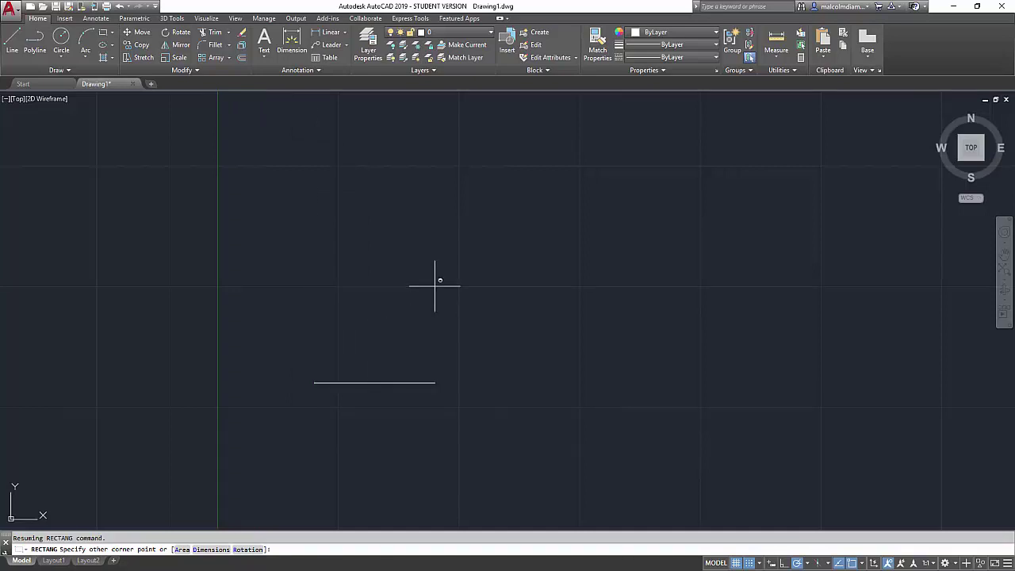
type("@4,4")
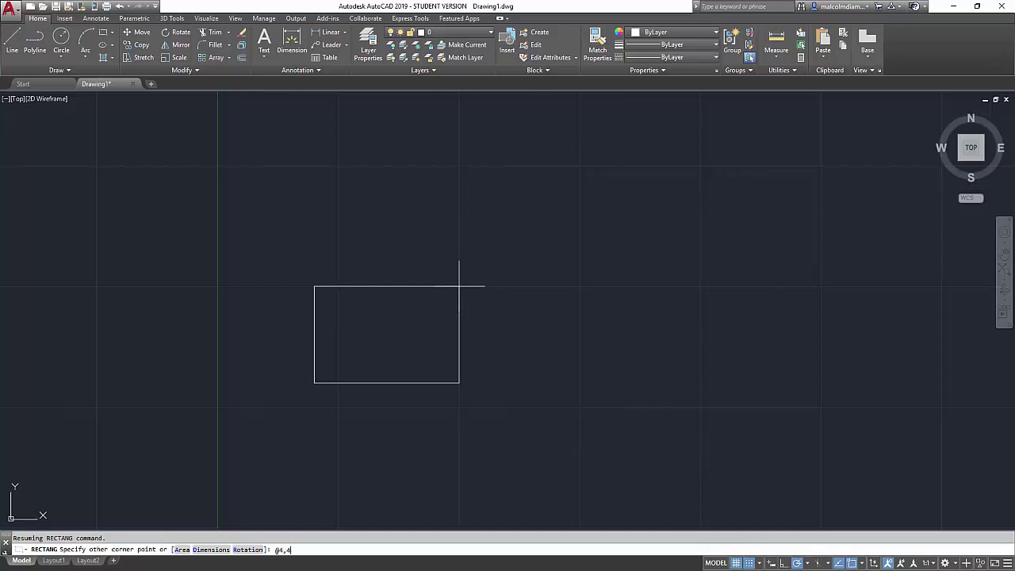
key("Return")
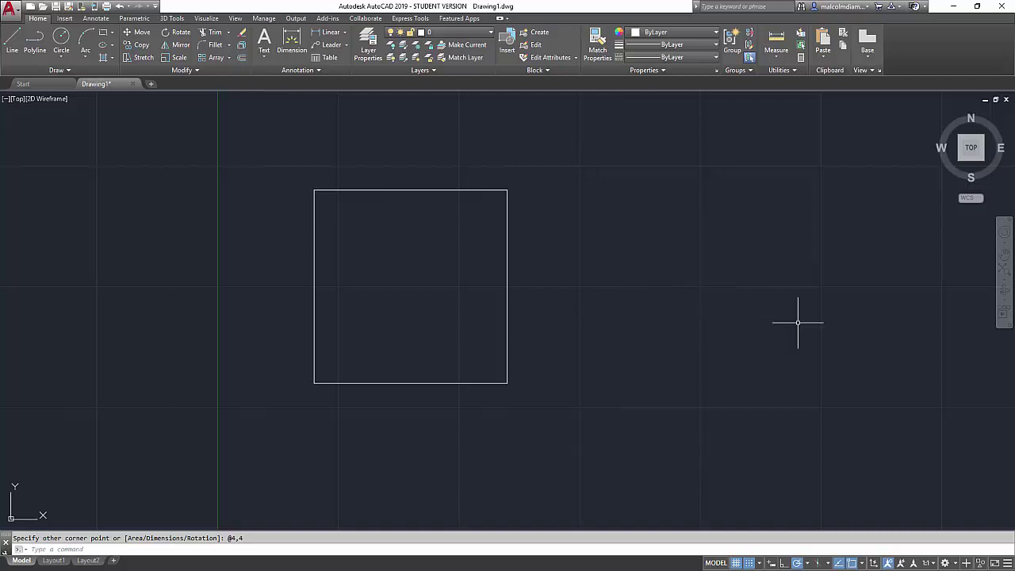
Step: Extrude the square to a height of 4 to form a solid cube, working in a tilted 3D view
left_click(1003, 292)
left_click_drag(503, 389, 514, 262)
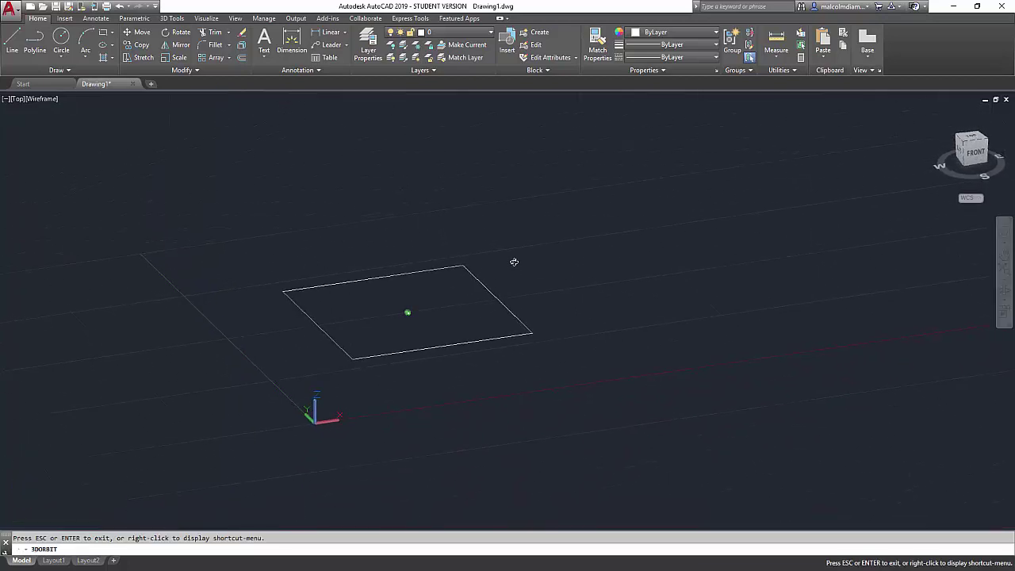
mouse_move(333, 292)
left_mouse_down()
mouse_move(339, 283)
mouse_move(322, 308)
left_mouse_up()
right_click(579, 292)
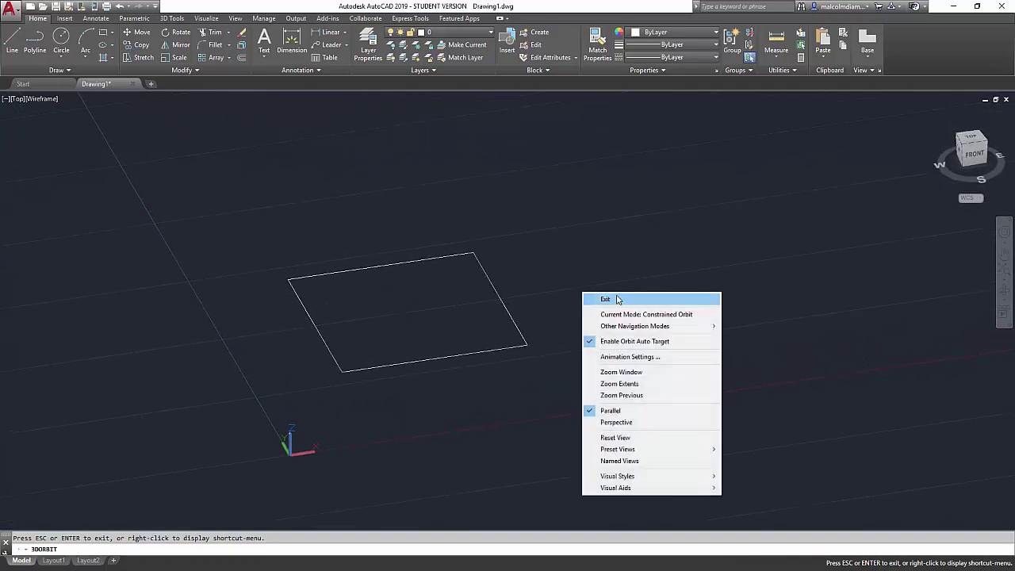
left_click(617, 297)
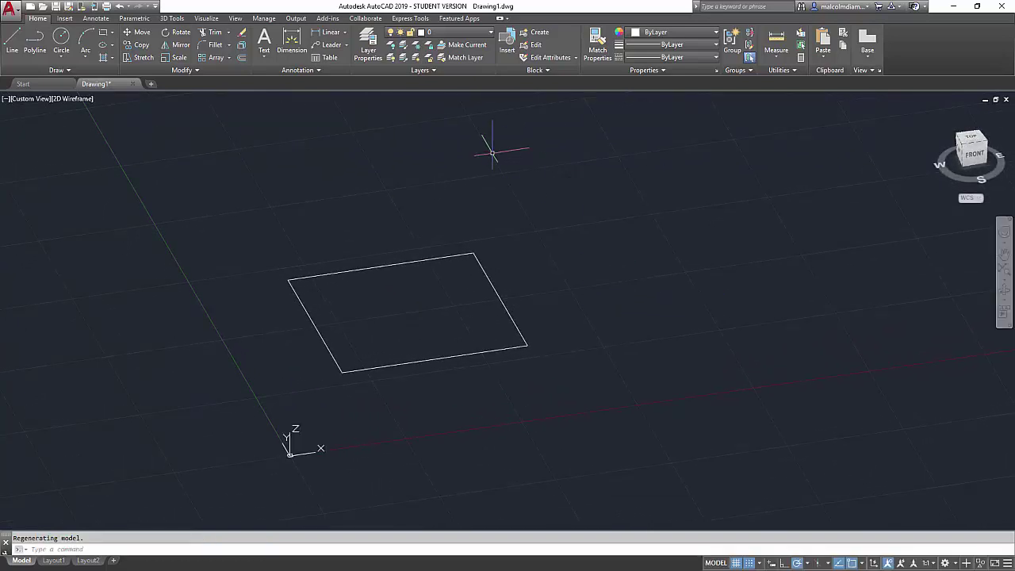
left_click(173, 18)
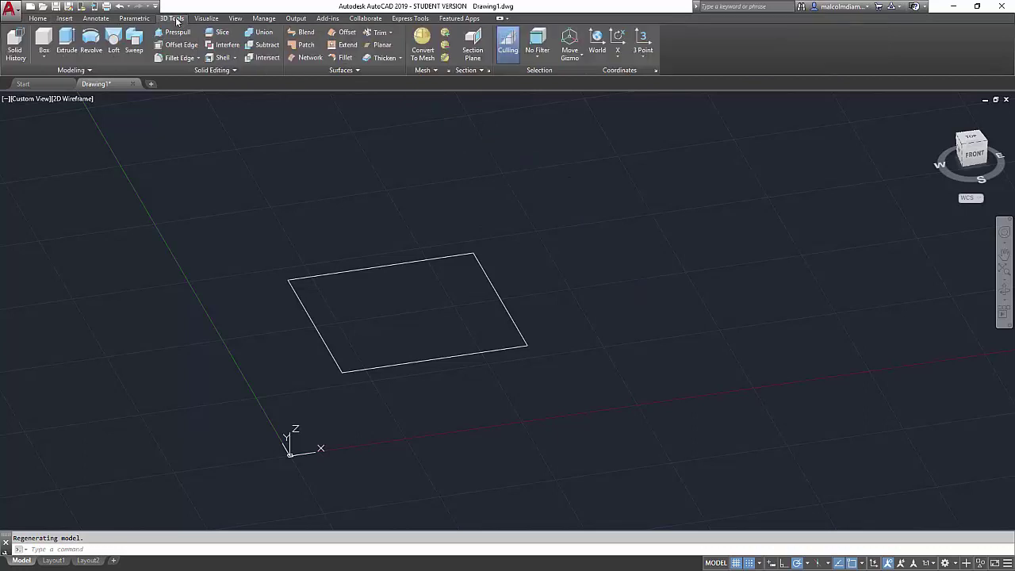
left_click(66, 42)
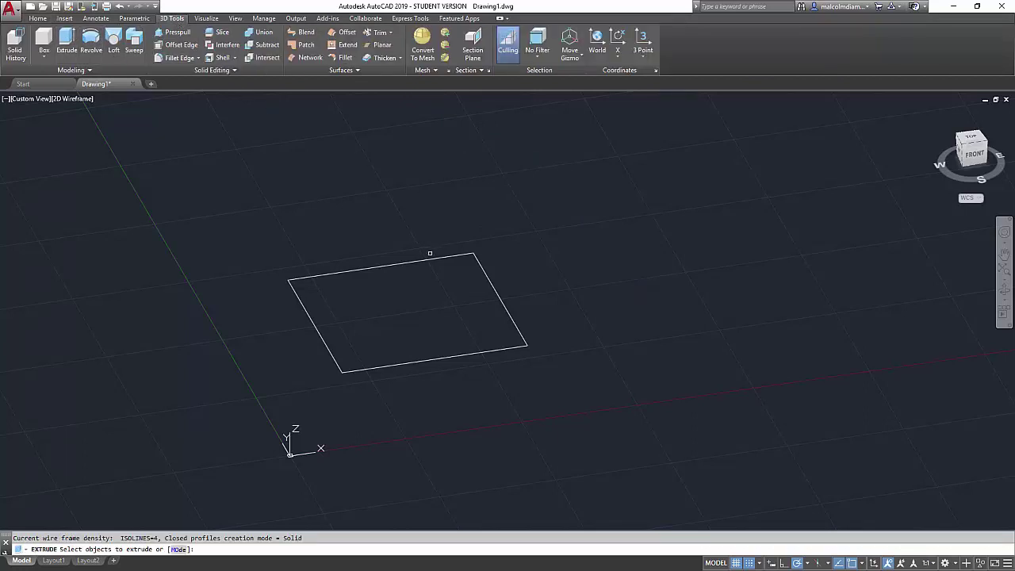
left_click(429, 259)
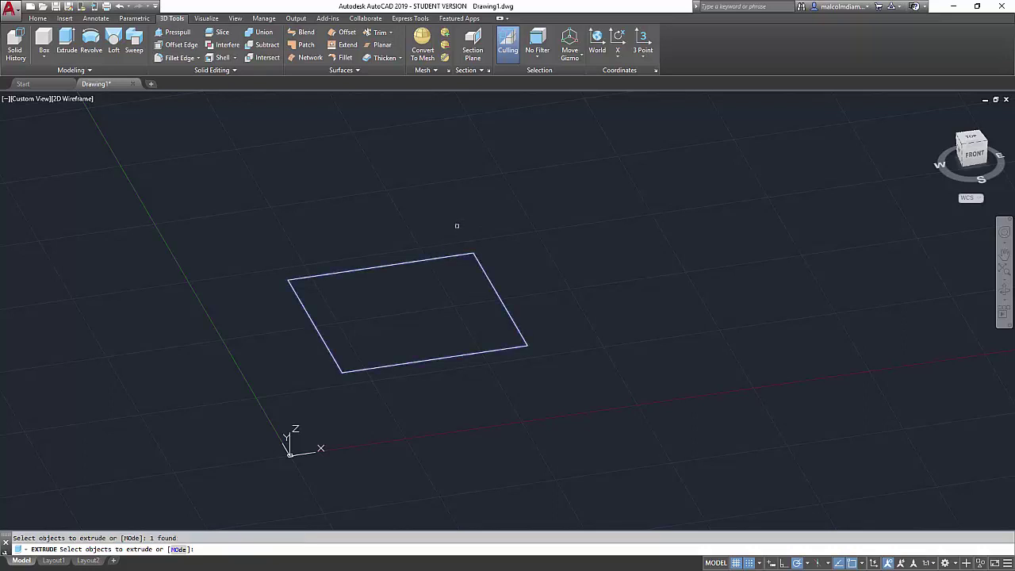
right_click(456, 221)
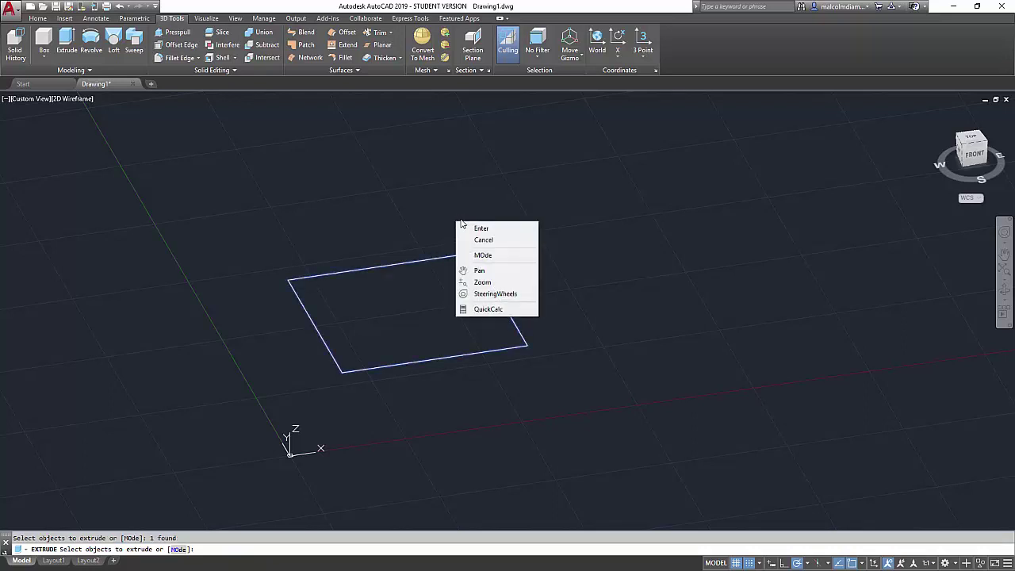
left_click(475, 226)
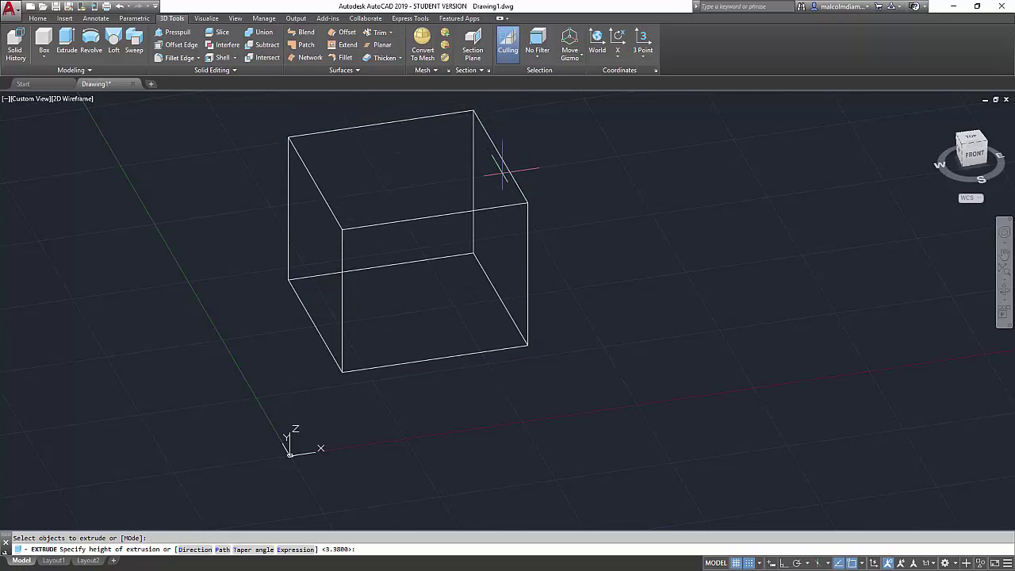
type("4")
key("Return")
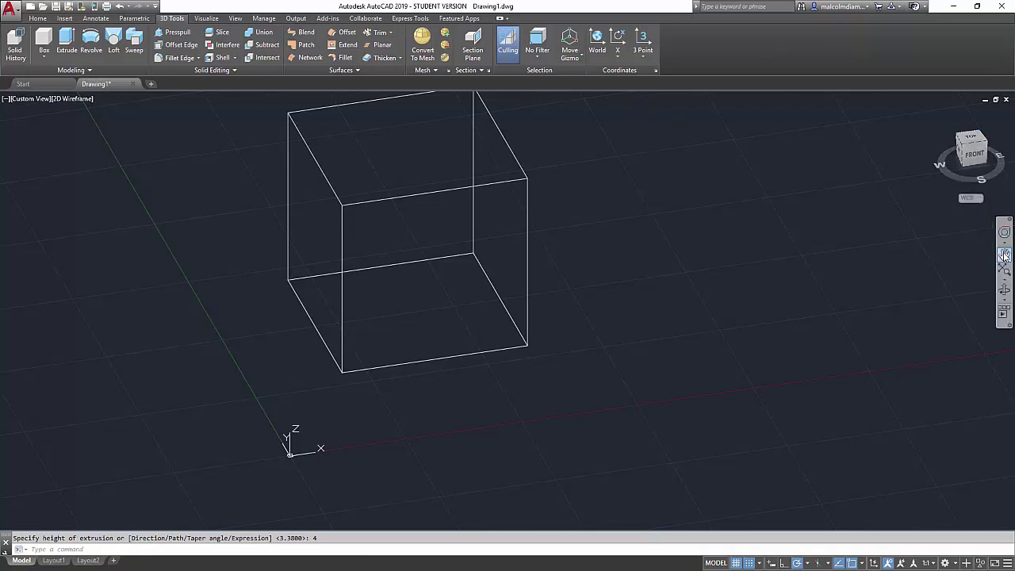
Step: Turn on Solid History for the solids created in the model
left_click(1003, 256)
left_click_drag(404, 227, 464, 289)
left_click(1004, 290)
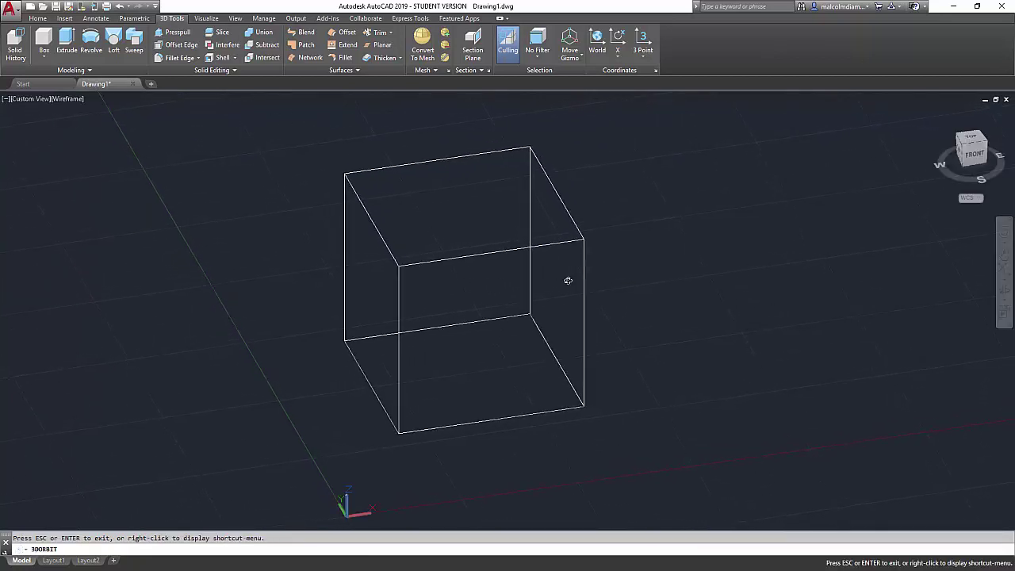
left_click_drag(611, 319, 635, 319)
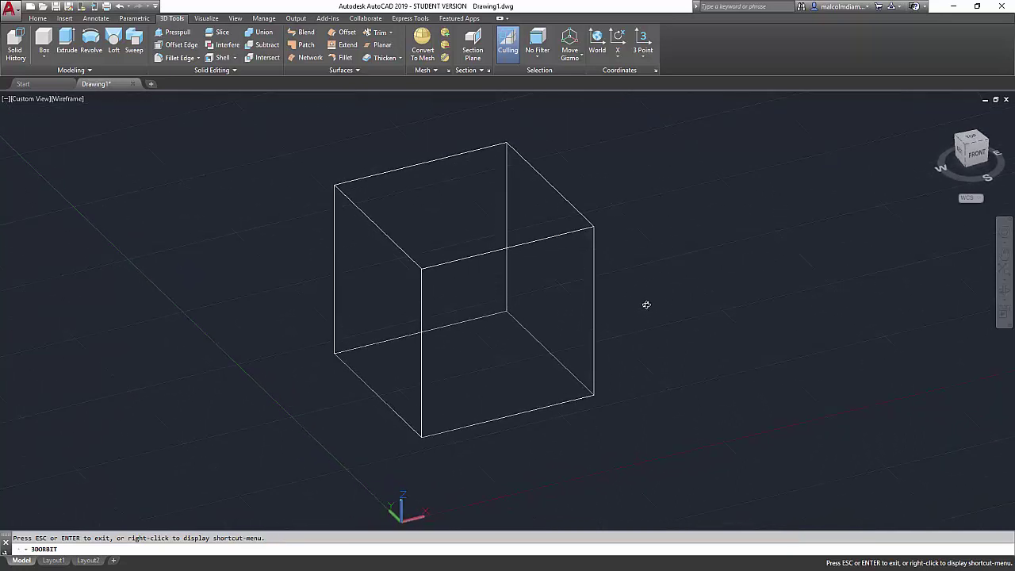
right_click(786, 268)
left_click(806, 273)
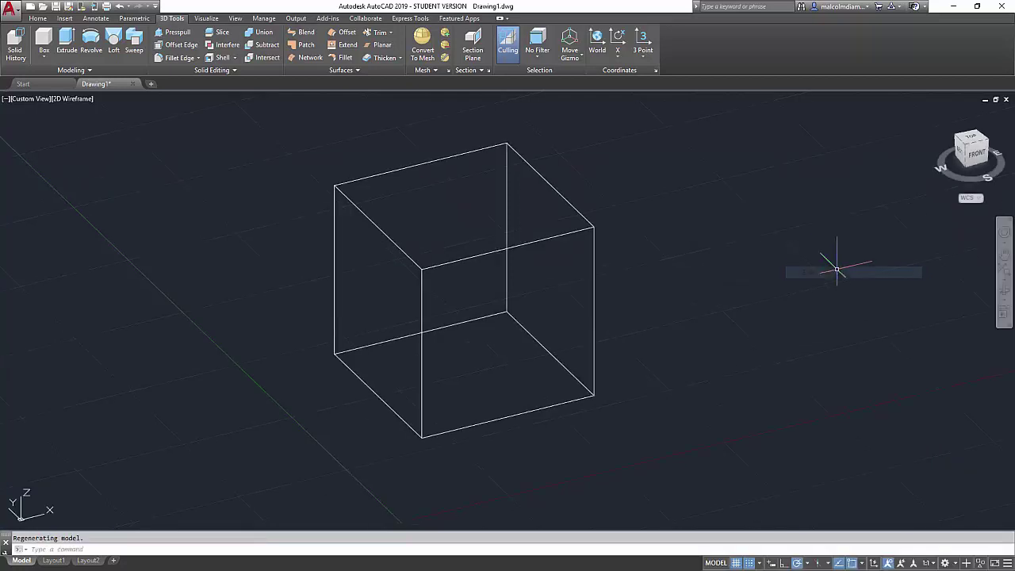
left_click(15, 47)
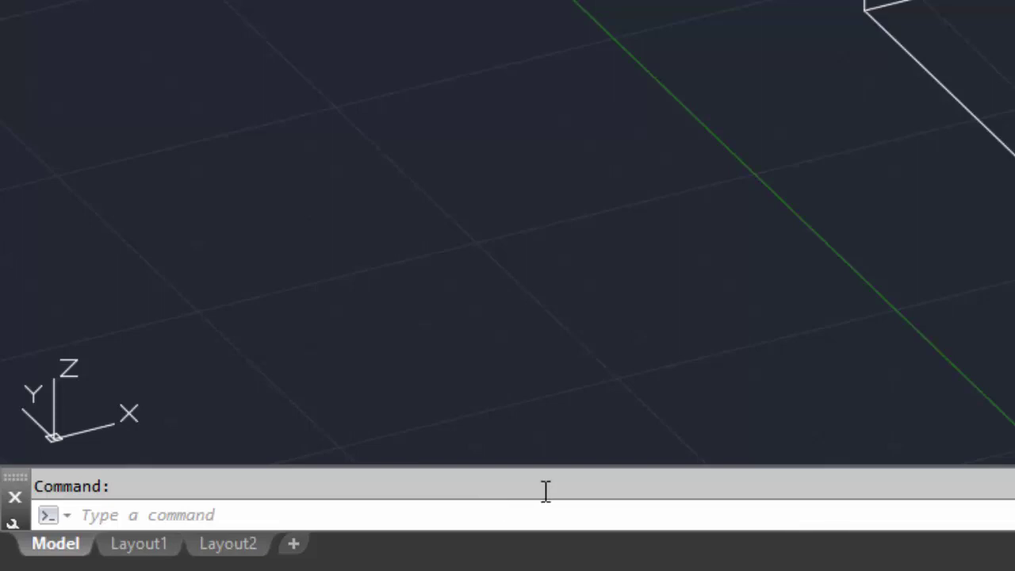
Step: Move the UCS origin to the cube's nearest bottom corner, aligning X and Y with the two bottom edges meeting there
type("ucs")
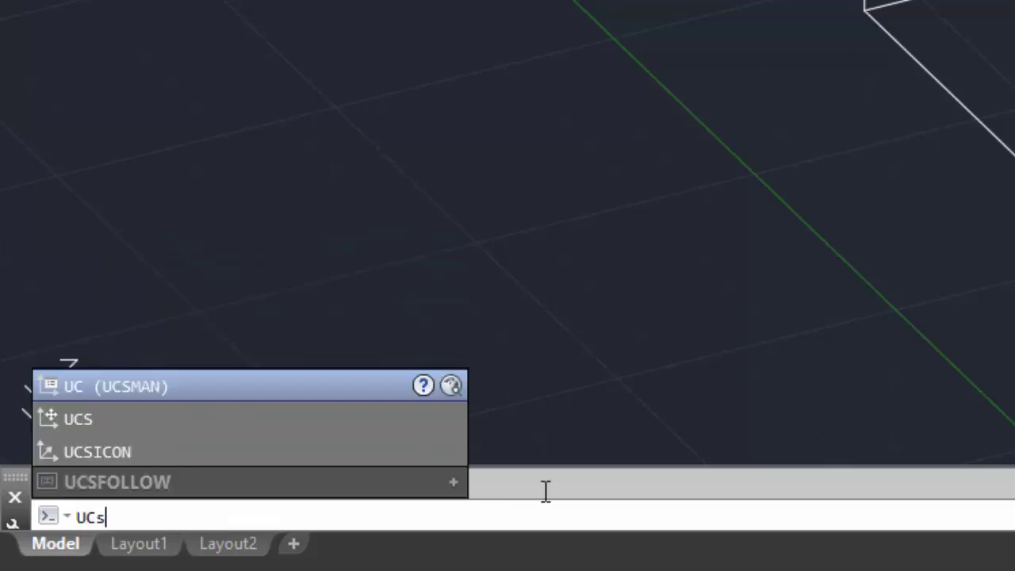
key("Return")
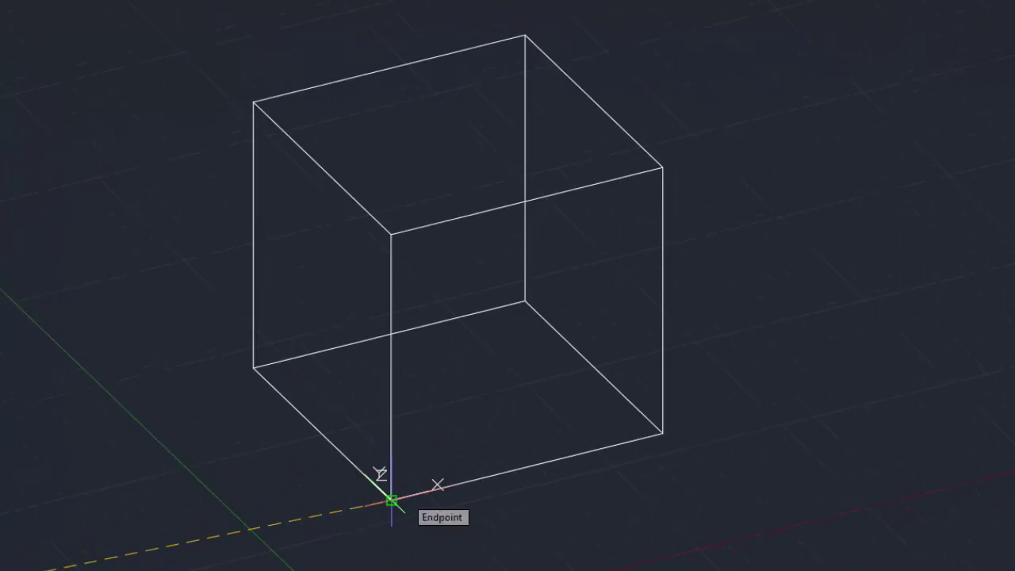
left_click(392, 501)
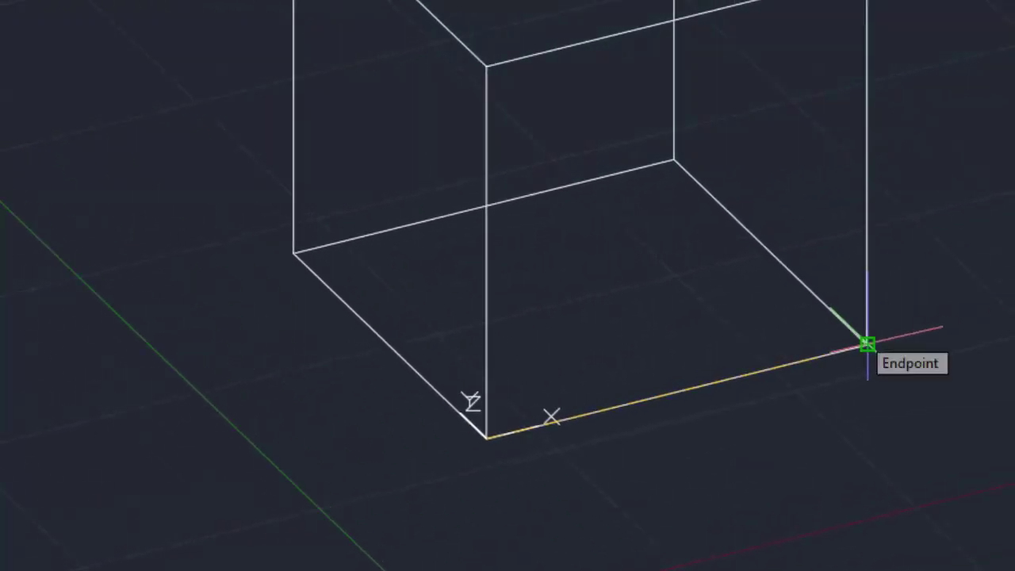
left_click(867, 344)
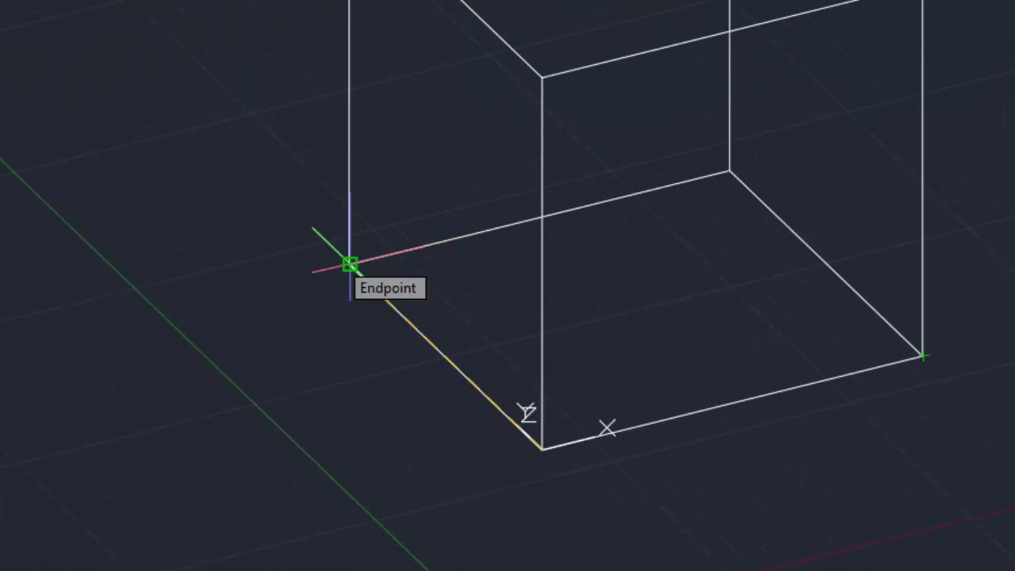
left_click(350, 264)
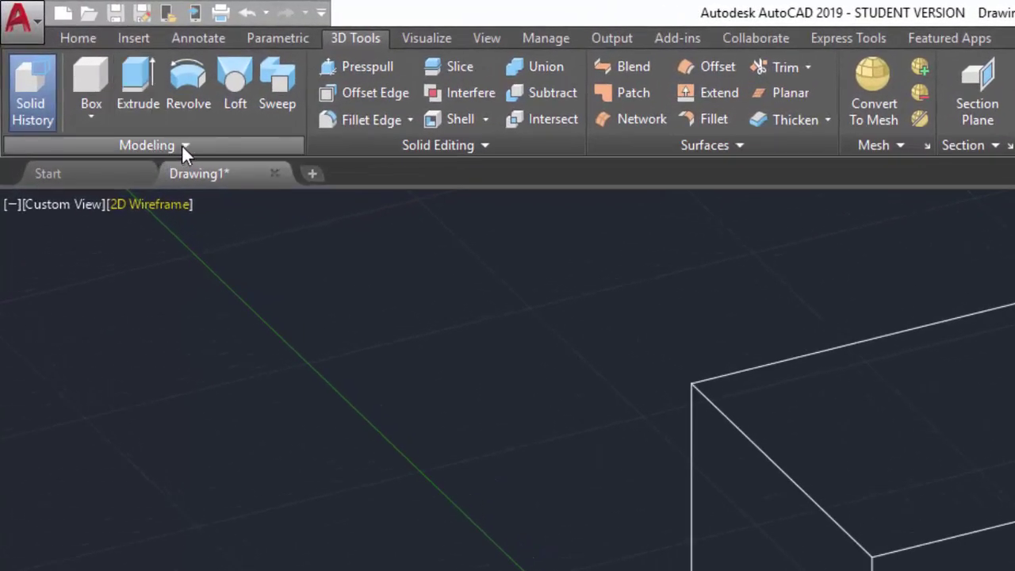
Step: Create a solid sphere of radius .25 centred at X 2, Y 2 on the cube's bottom face
left_click(181, 145)
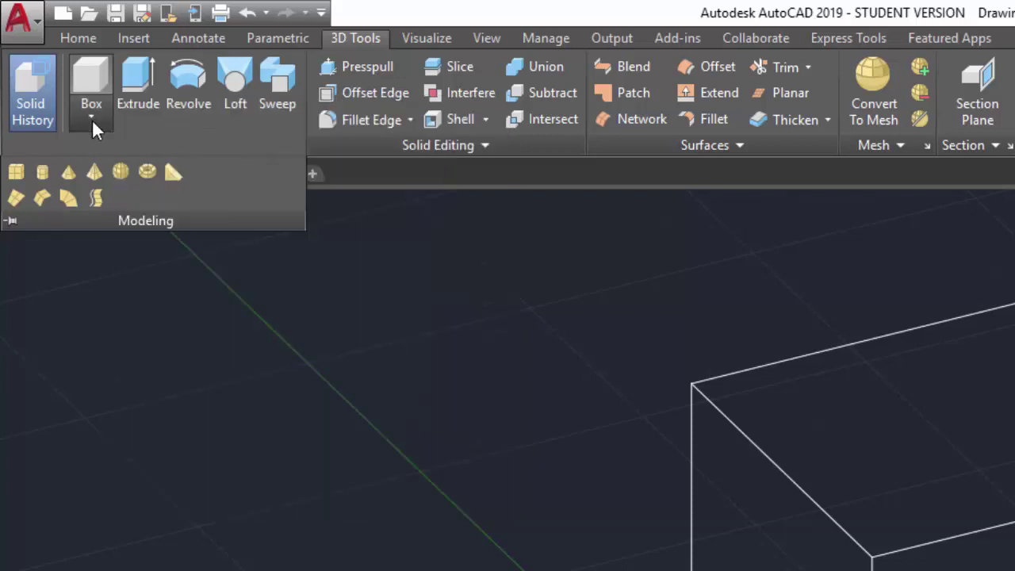
left_click(92, 119)
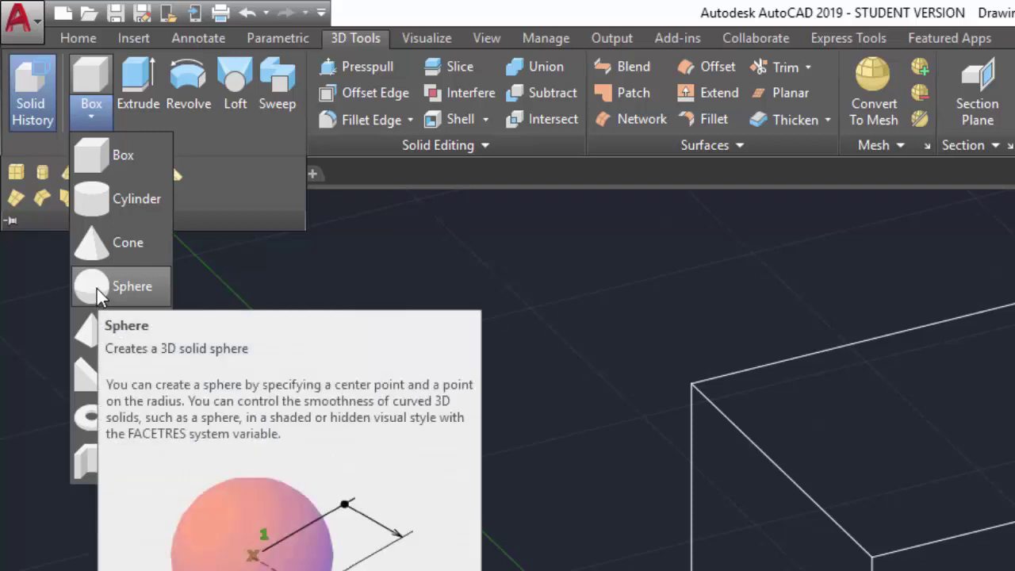
left_click(96, 287)
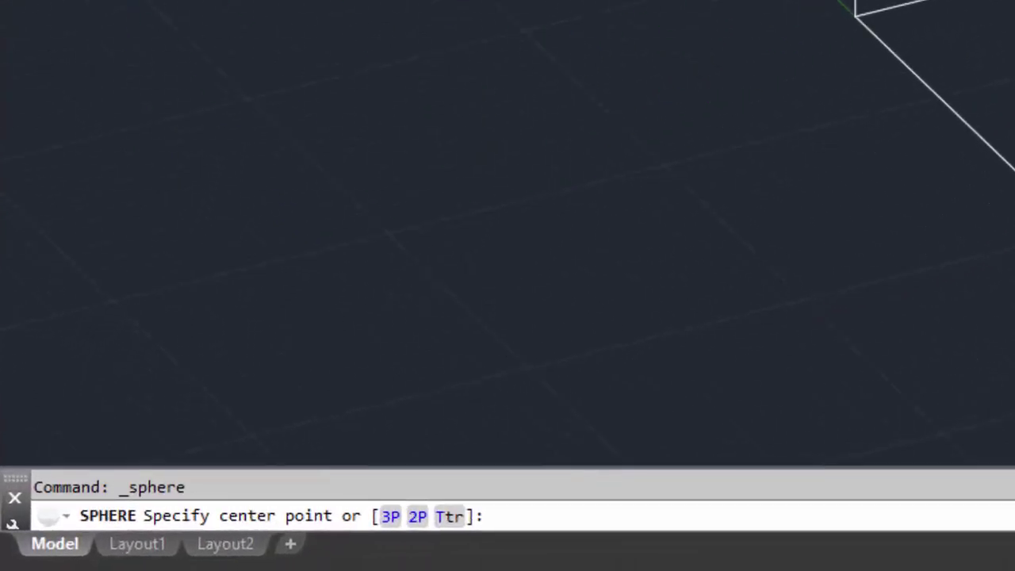
type("2,2")
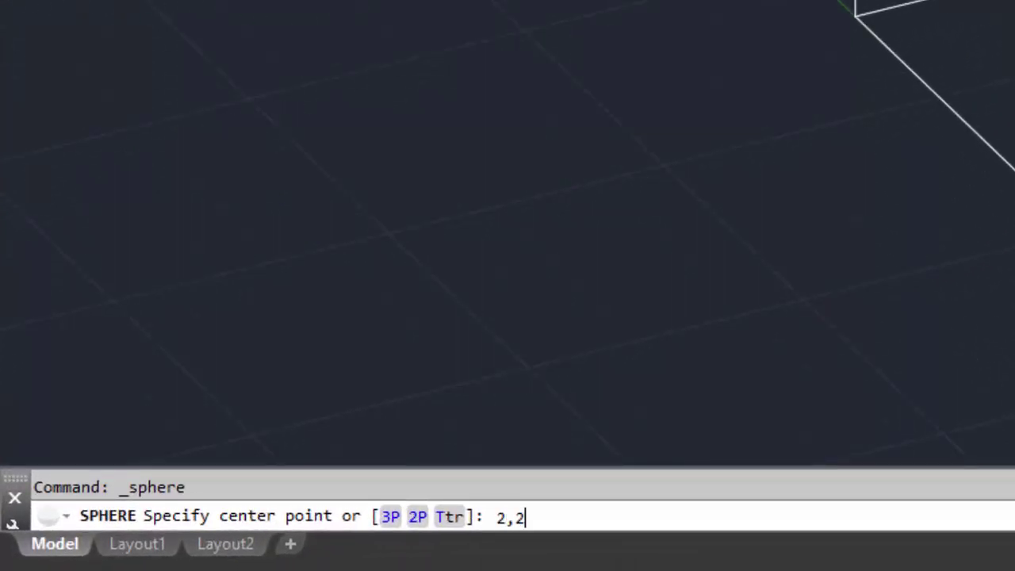
type(",")
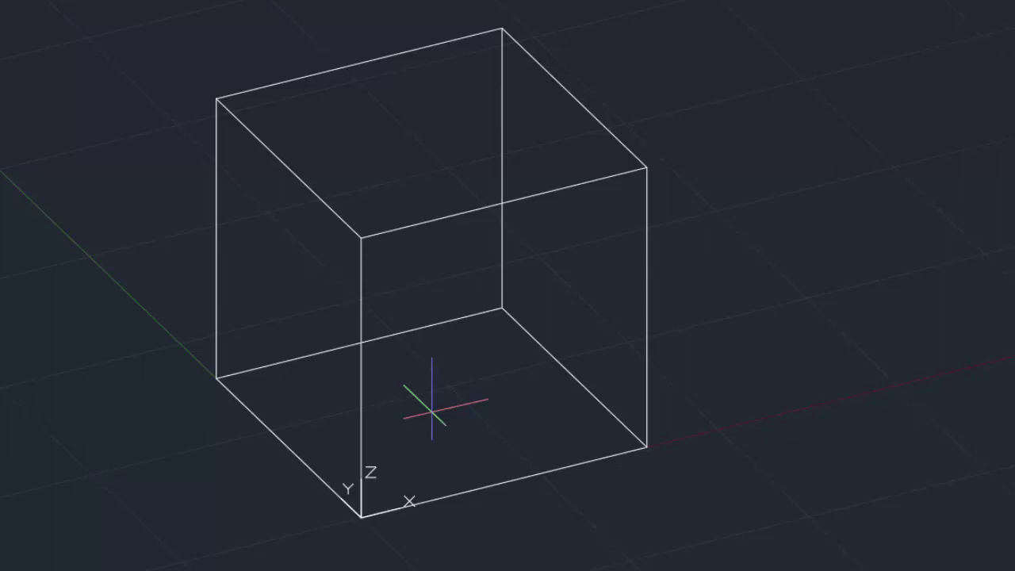
key("Return")
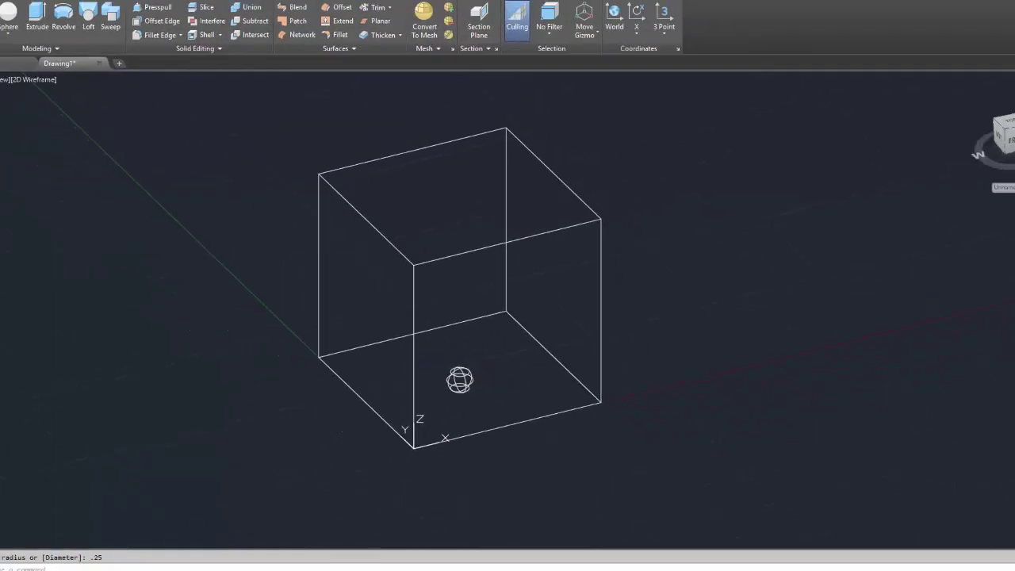
Step: Create a solid sphere of radius .25 on the cube's top face, centred at 1,1,4
left_click(1004, 293)
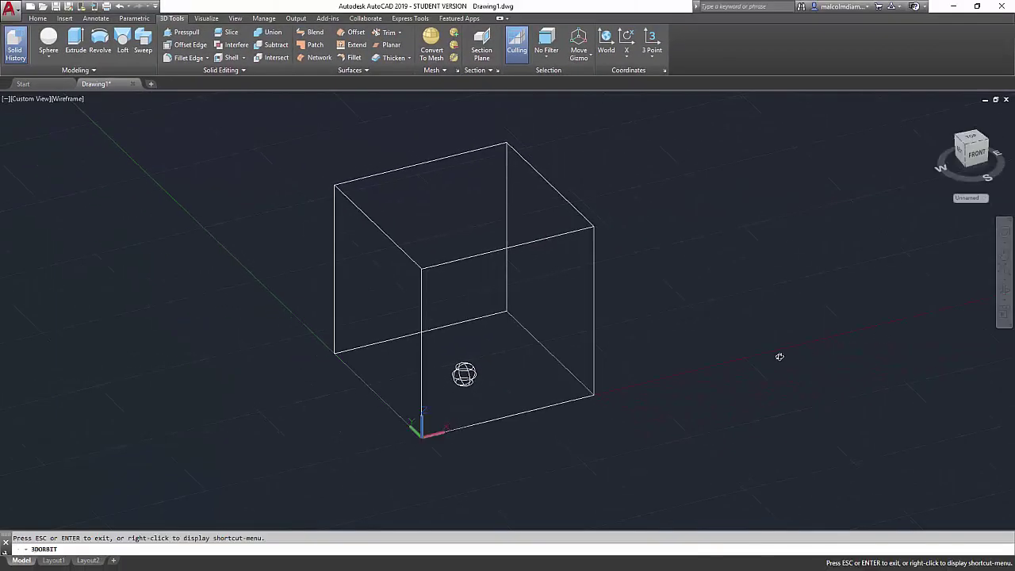
mouse_move(605, 420)
left_mouse_down()
mouse_move(595, 390)
mouse_move(557, 364)
mouse_move(602, 421)
left_mouse_up()
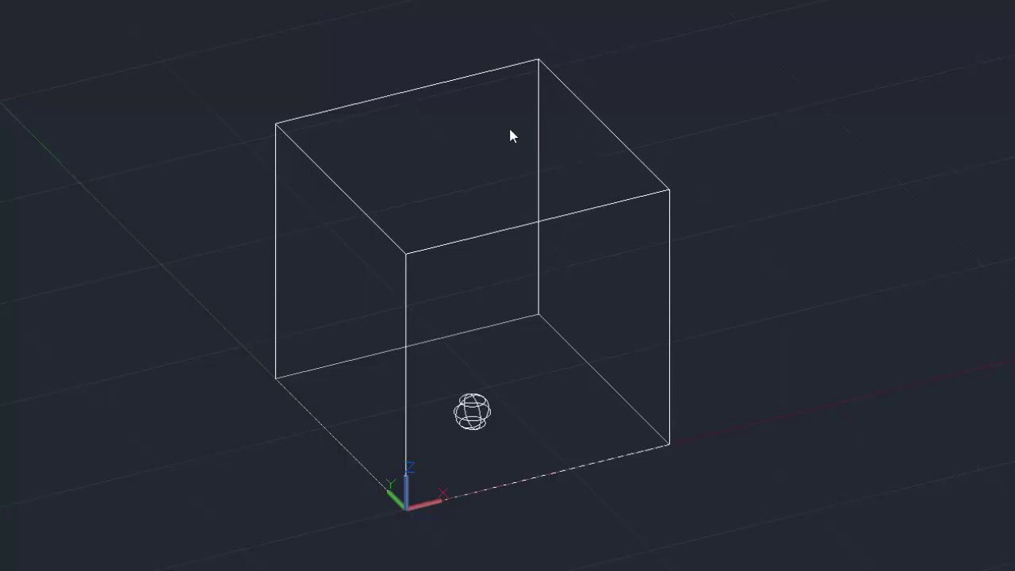
right_click(764, 343)
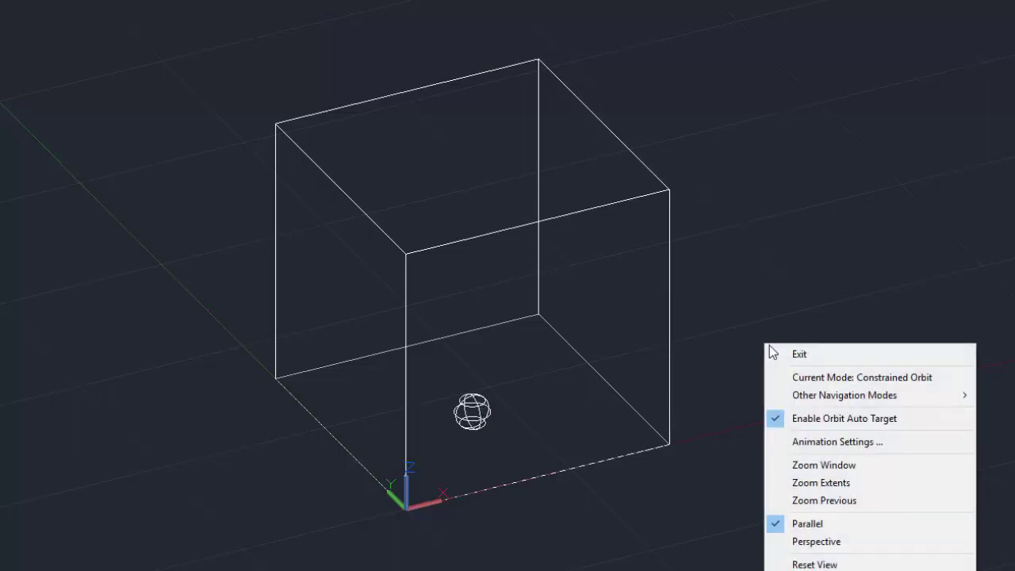
left_click(799, 355)
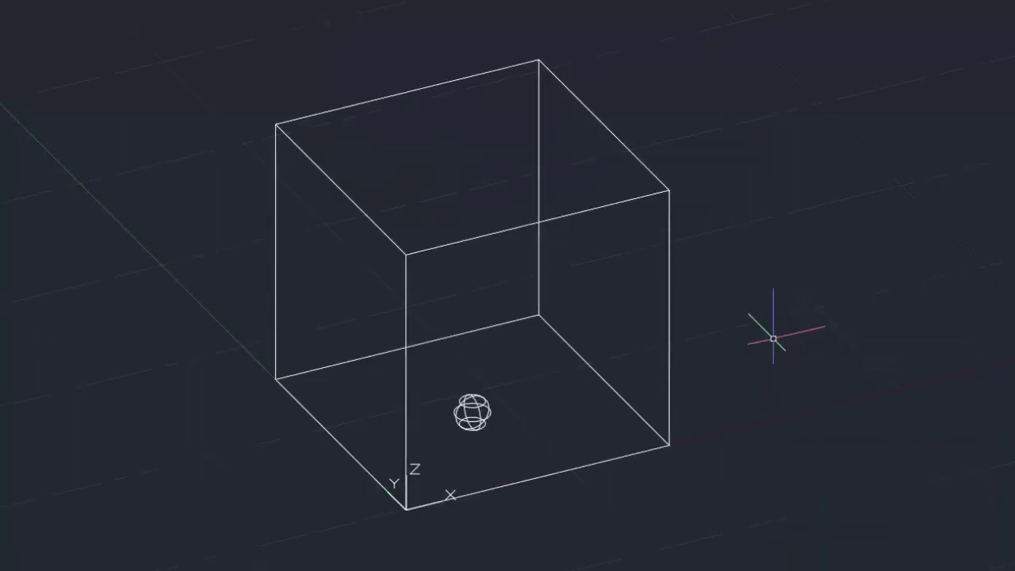
right_click(773, 338)
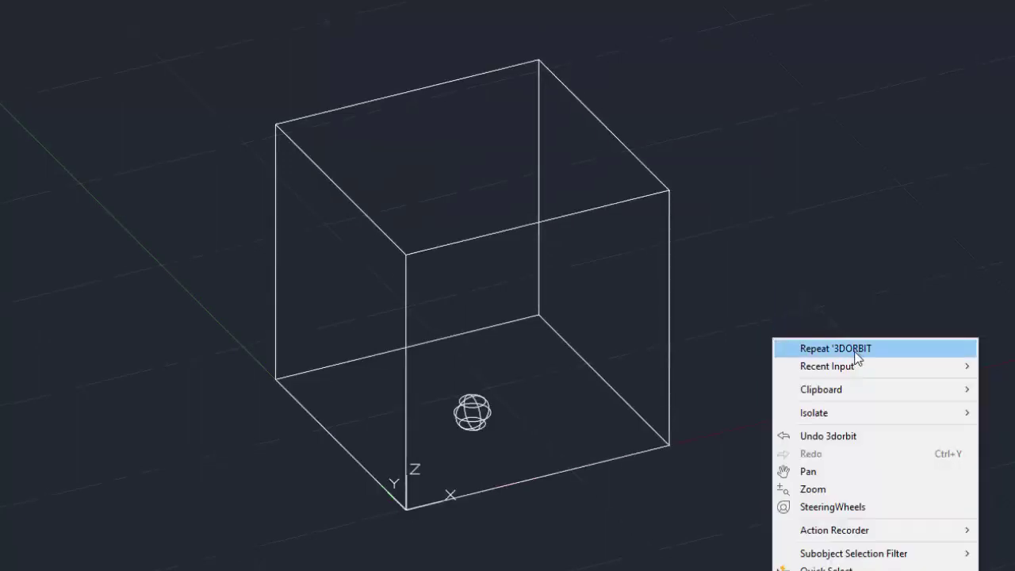
mouse_move(853, 367)
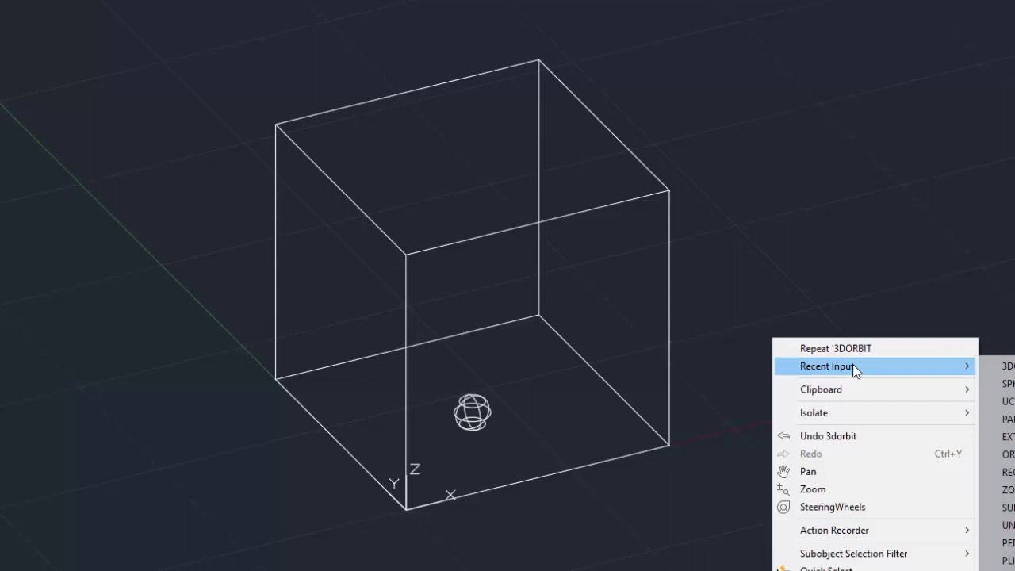
left_click(1003, 382)
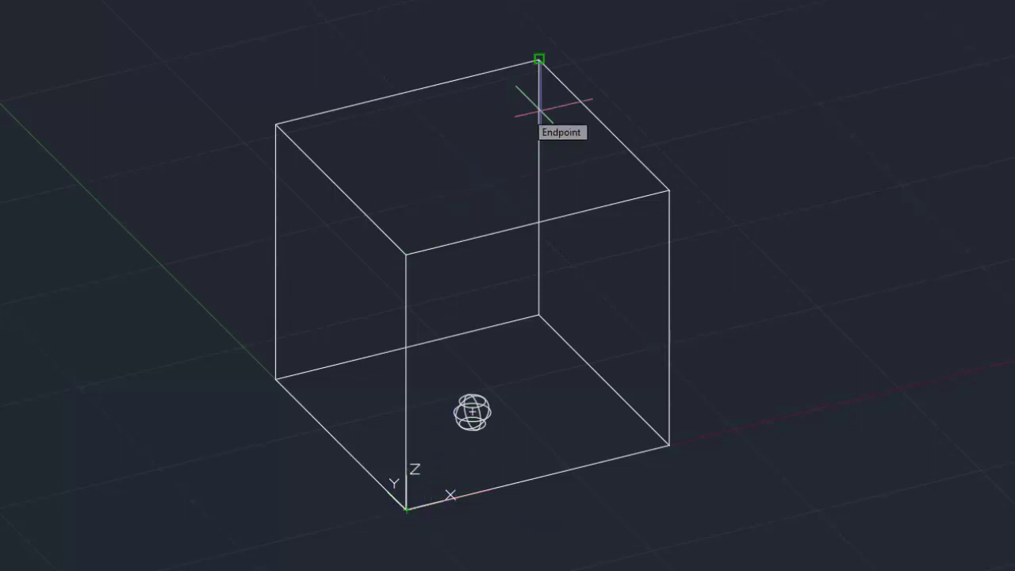
left_click(539, 60)
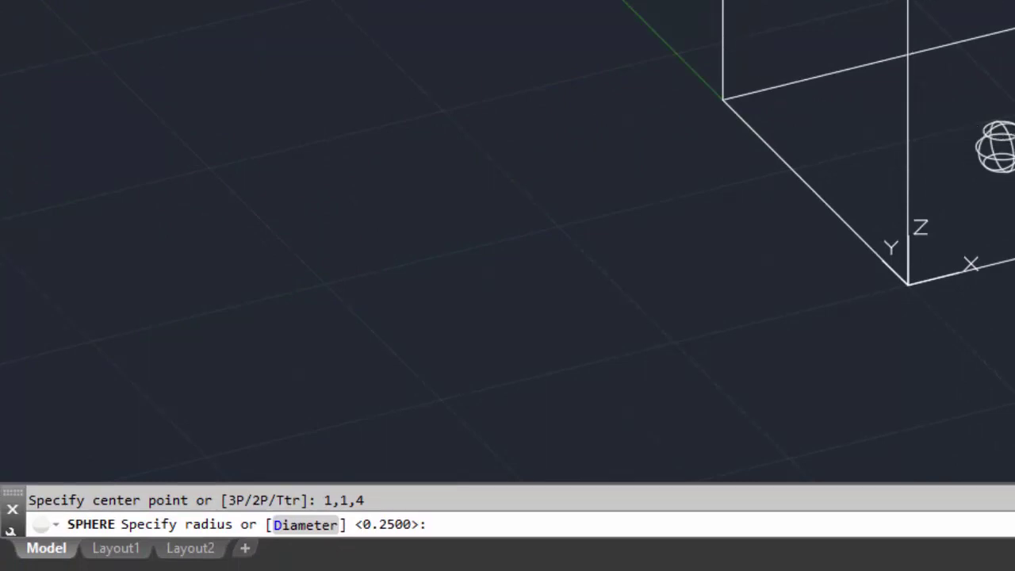
key("Return")
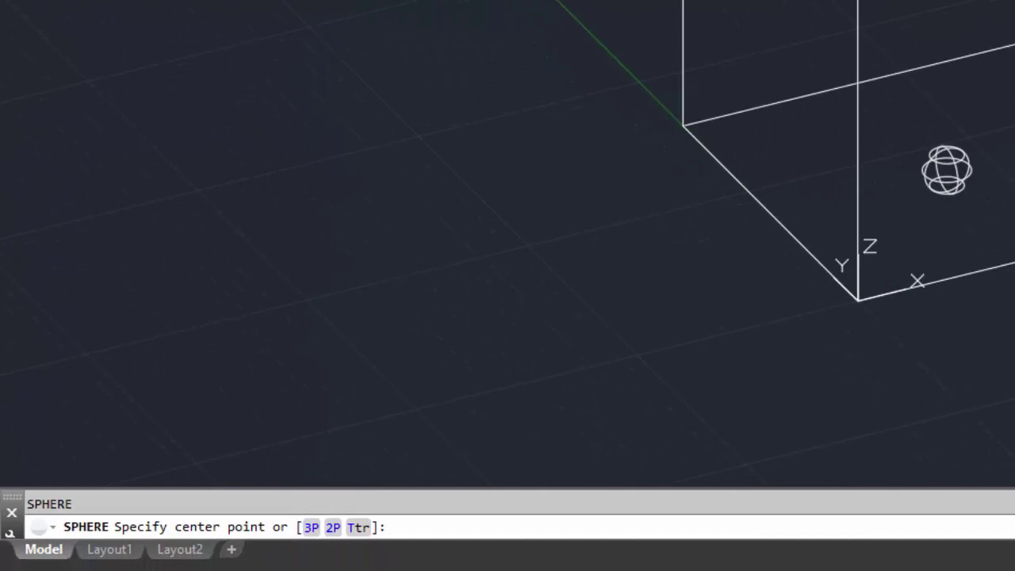
Step: Add two more spheres of radius .25 to the first row on the top face, centred at 1,2,4 and 1,3,4
type("1,2,4")
key("Return")
key("Return")
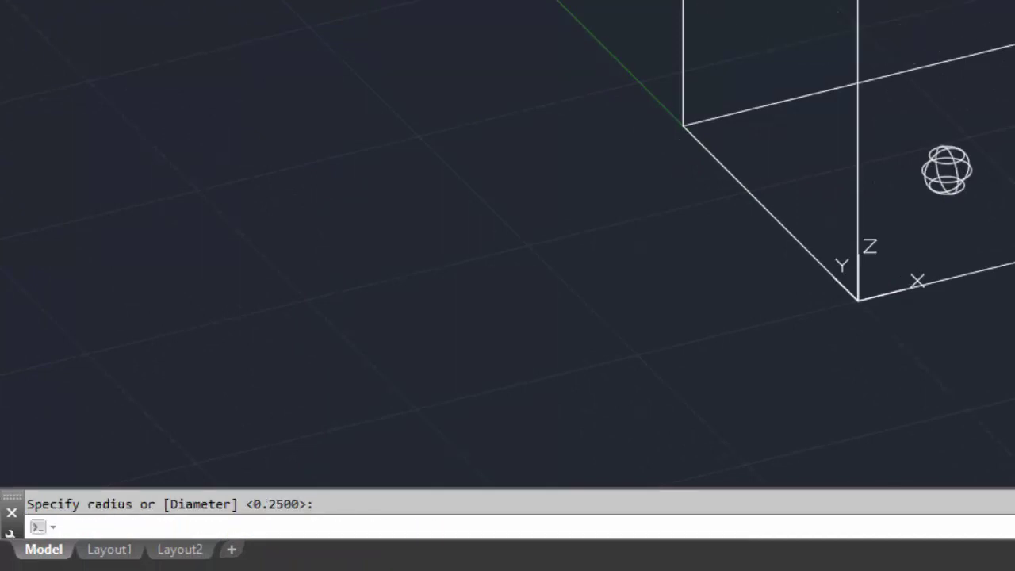
key("Return")
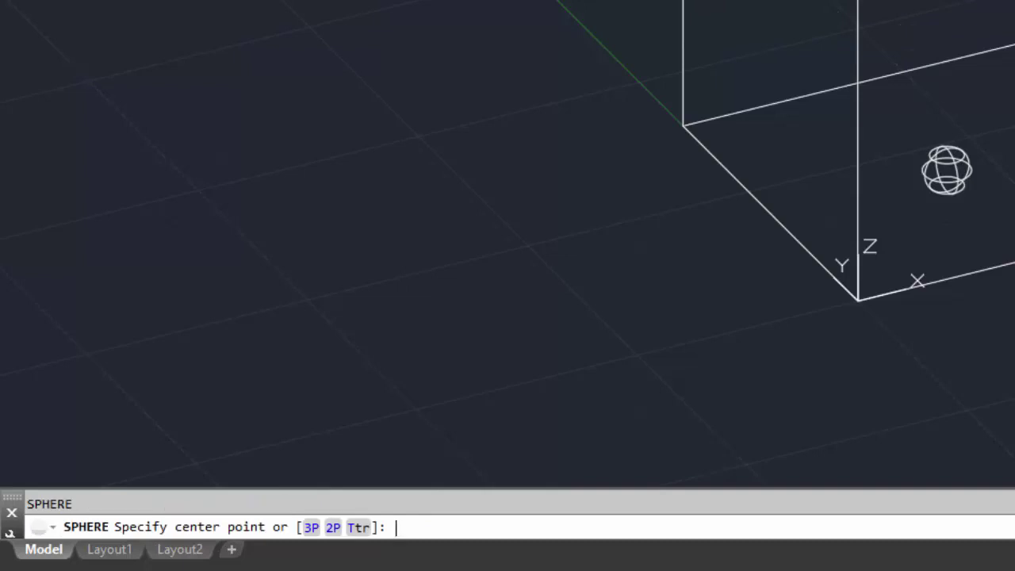
type("1,3,4")
key("Return")
key("Return")
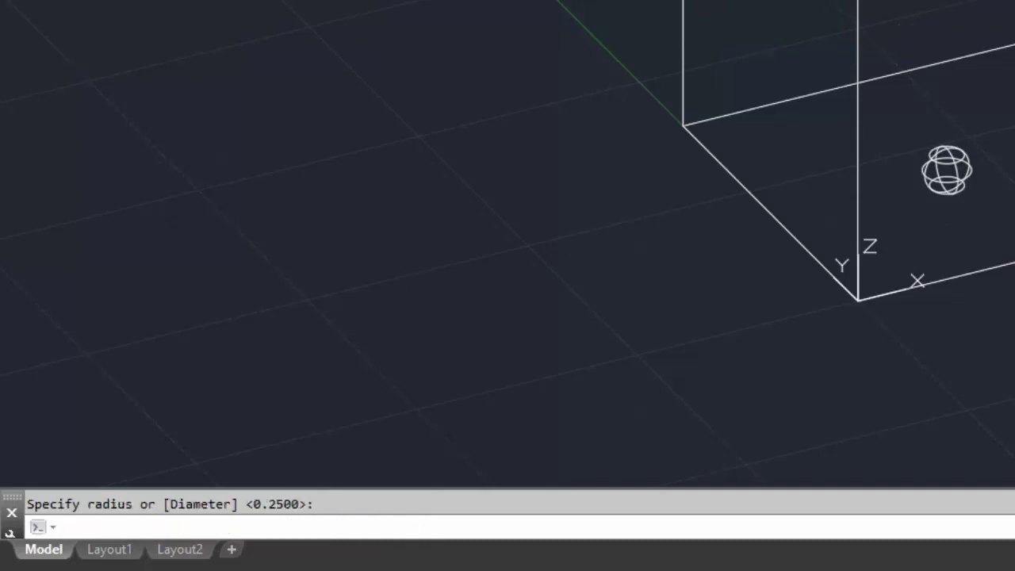
Step: Add a second row of three .25-radius spheres on the top face, centred at 3,1,4, at 3,2,4 and one unit further along Y
key("Return")
key("Return")
scroll(580, 106, "down", 3)
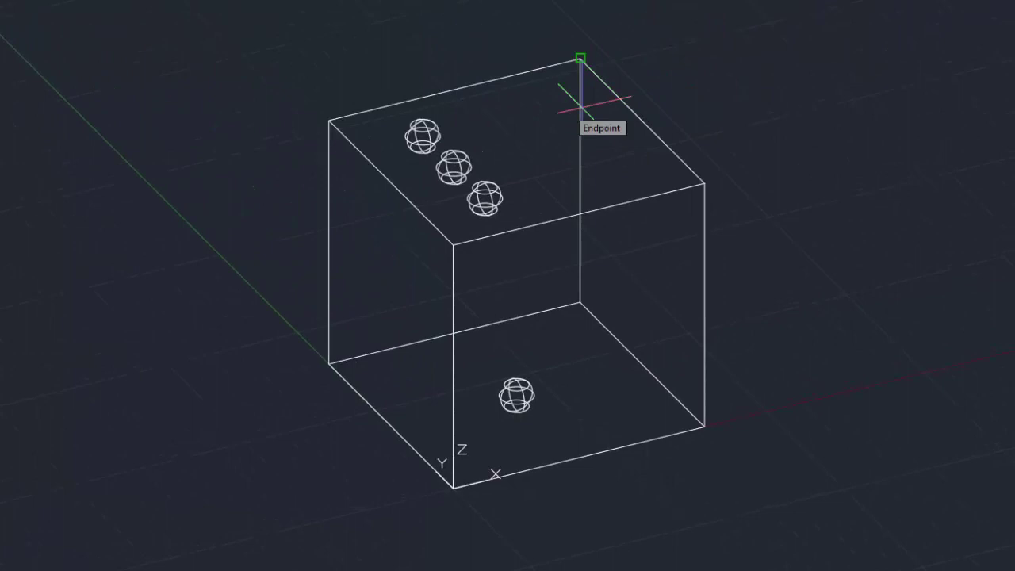
type("3,1,4")
key("Return")
key("Return")
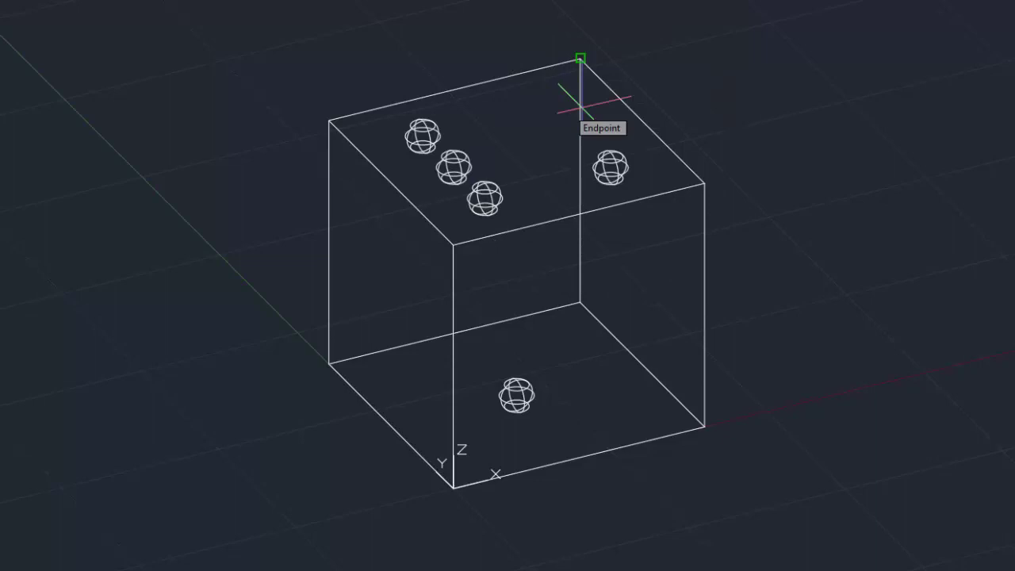
type("3,2,4")
key("Return")
key("Return")
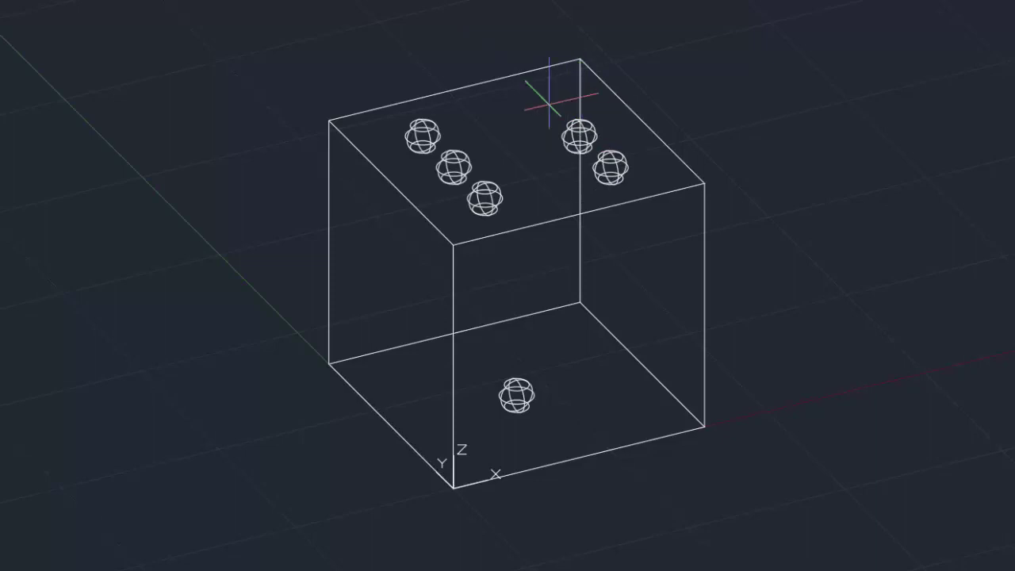
left_click(549, 104)
key("Return")
key("Return")
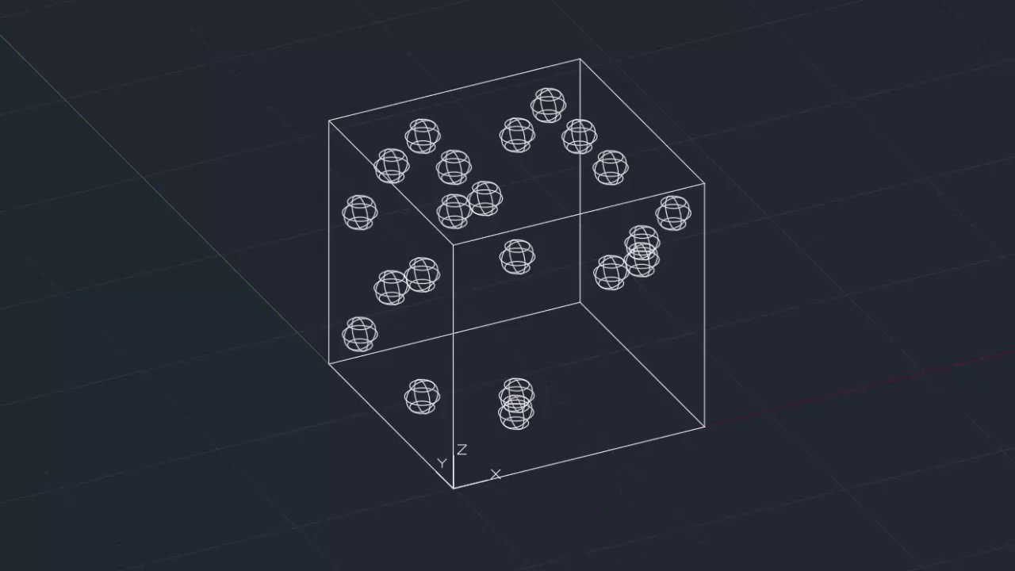
Step: Subtract all the spheres from the solid cube to cut hemispherical pip recesses into its faces
middle_click_drag(582, 389, 617, 394, "shift")
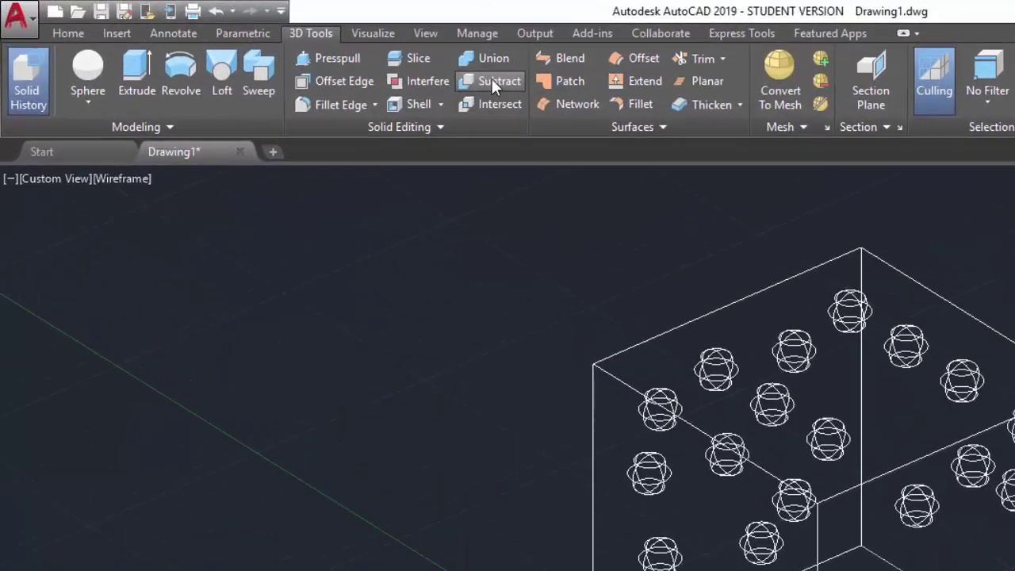
left_click(499, 81)
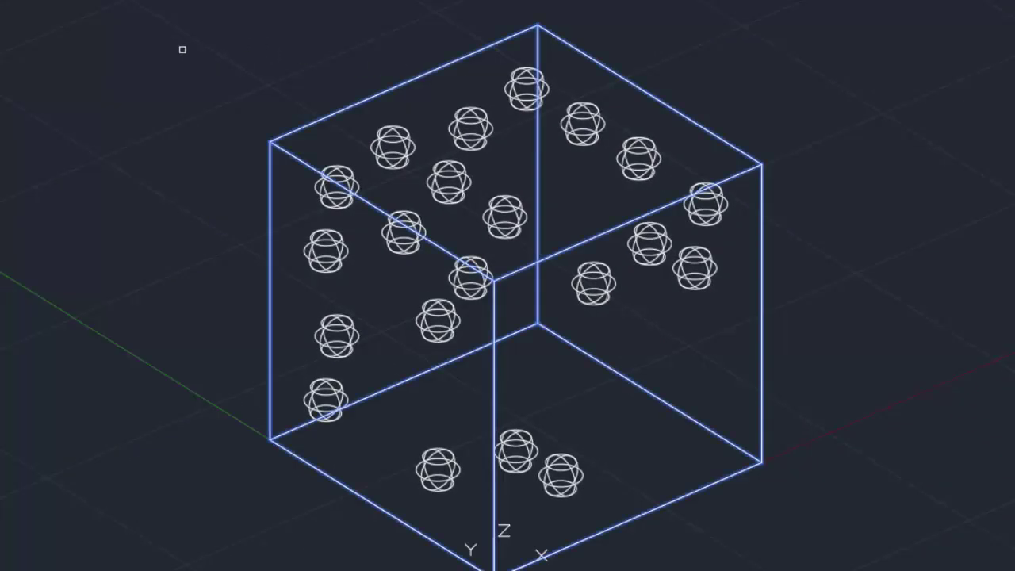
key("Return")
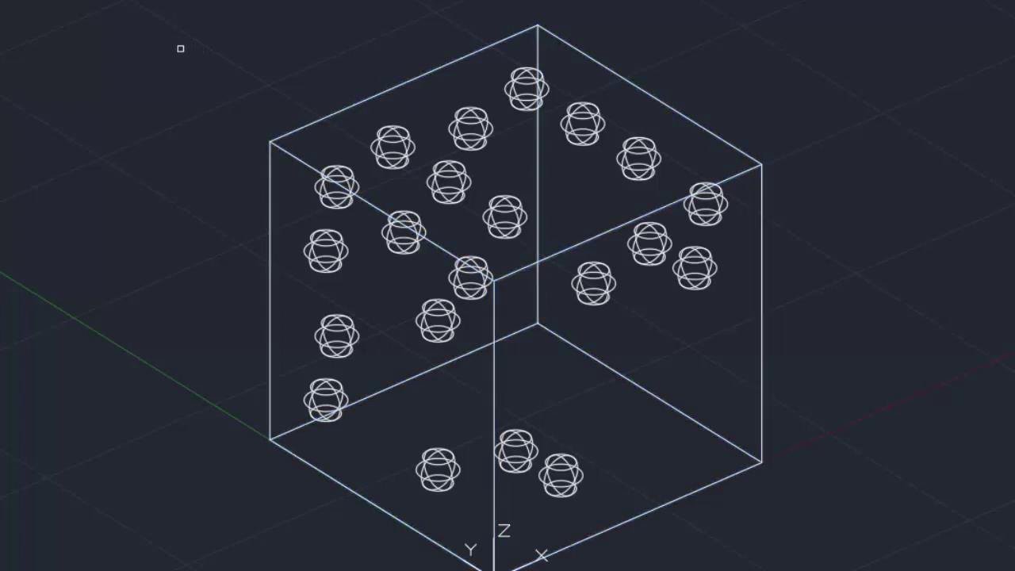
left_click(339, 198)
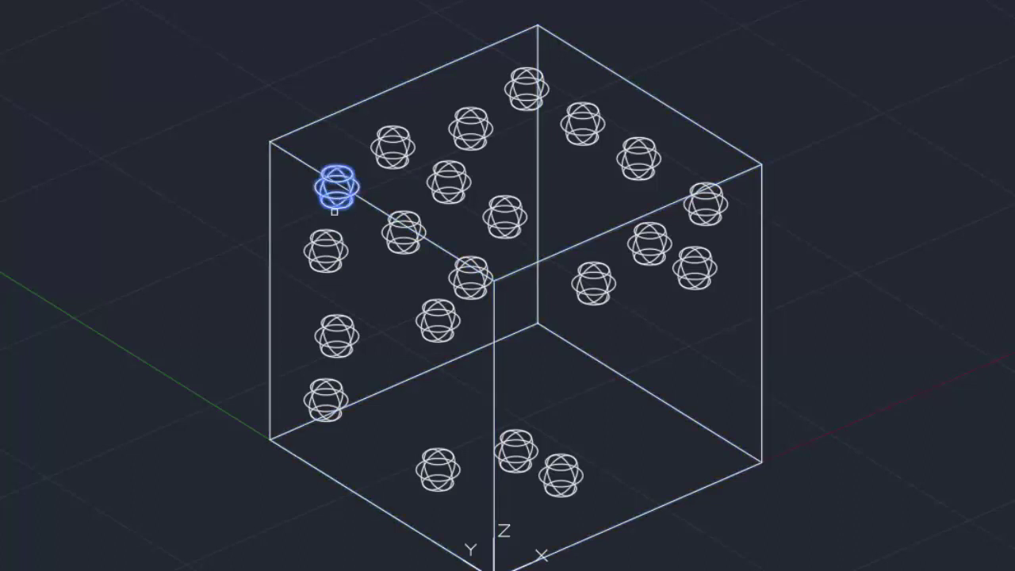
left_click(327, 250)
left_click(347, 332)
left_click(326, 400)
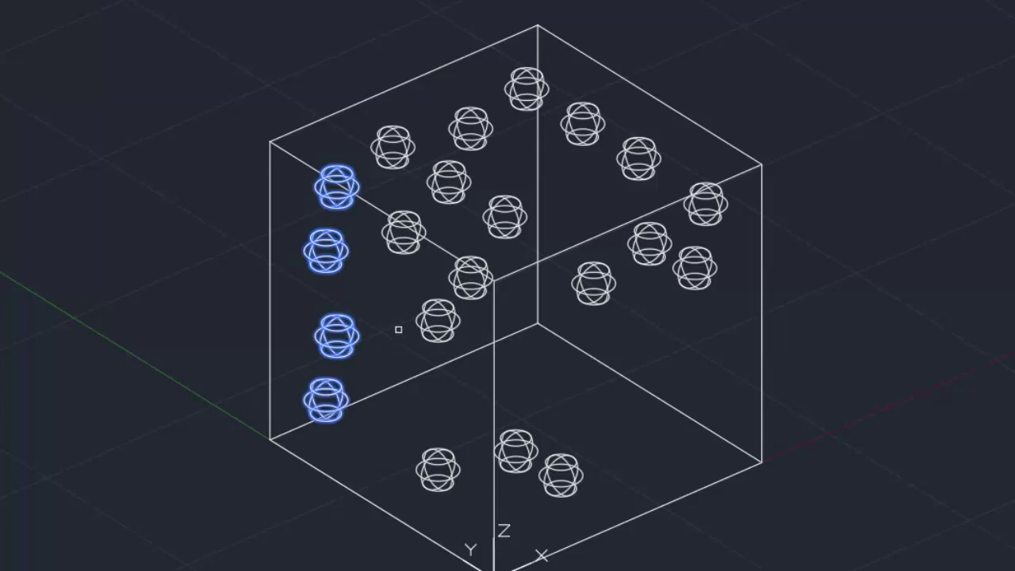
left_click(432, 325)
left_click(470, 277)
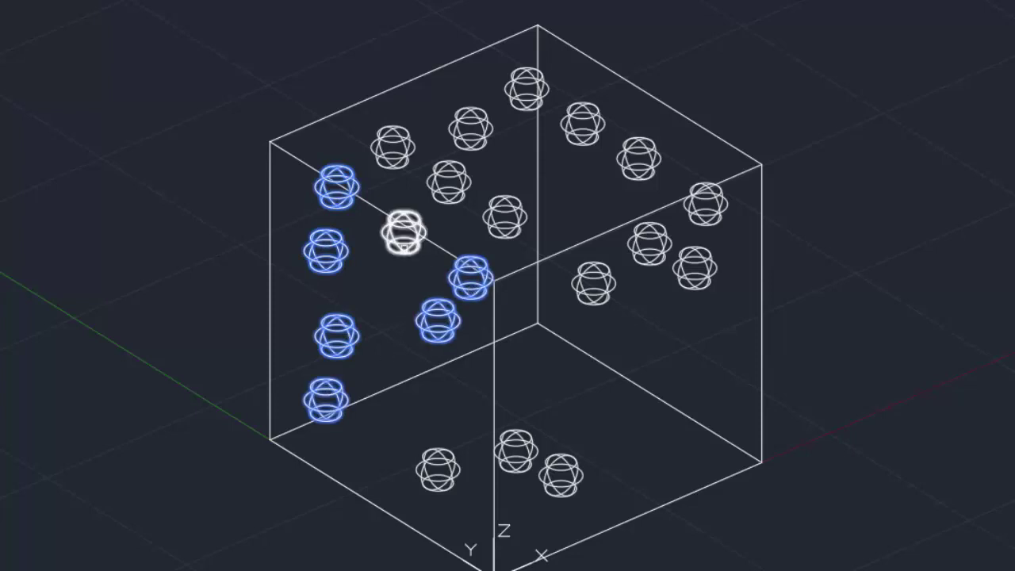
left_click(404, 231)
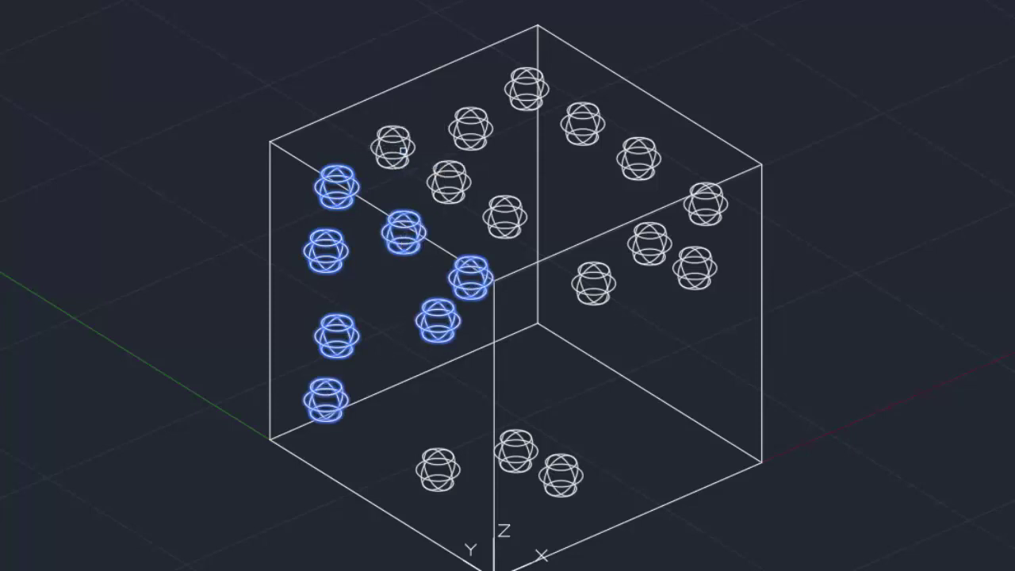
left_click(403, 143)
left_click(477, 133)
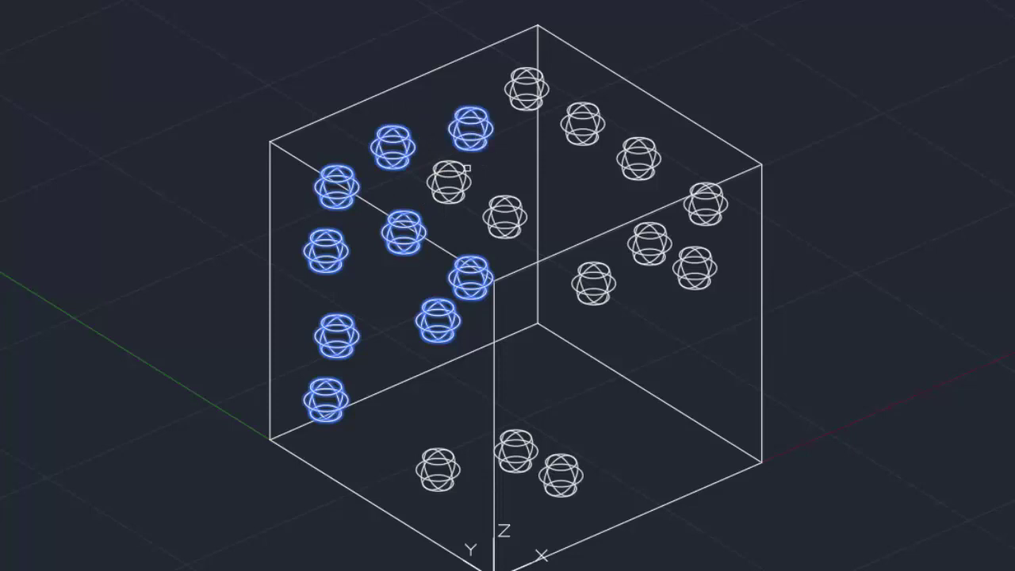
left_click(459, 181)
left_click(506, 213)
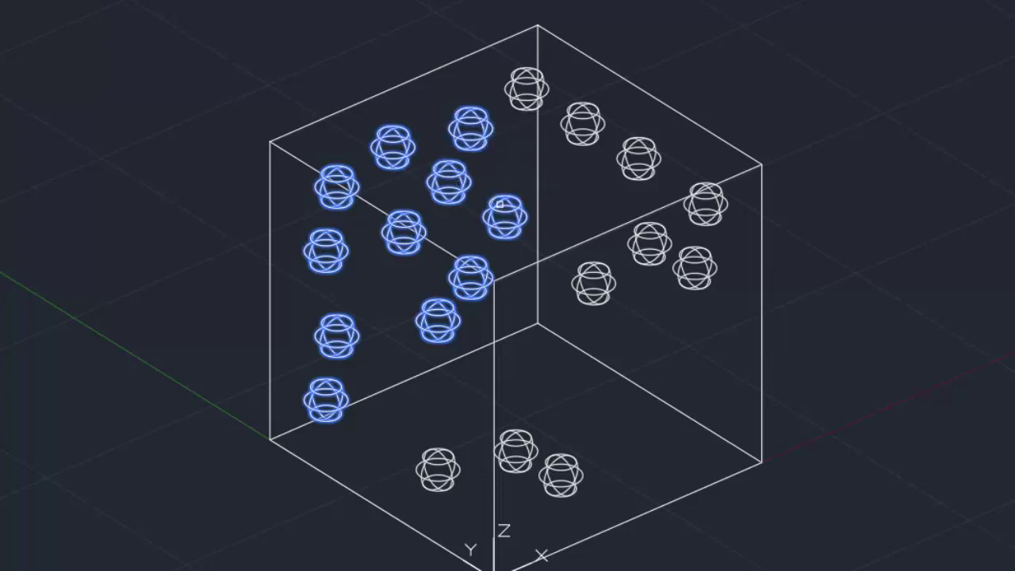
left_click(531, 99)
left_click(591, 119)
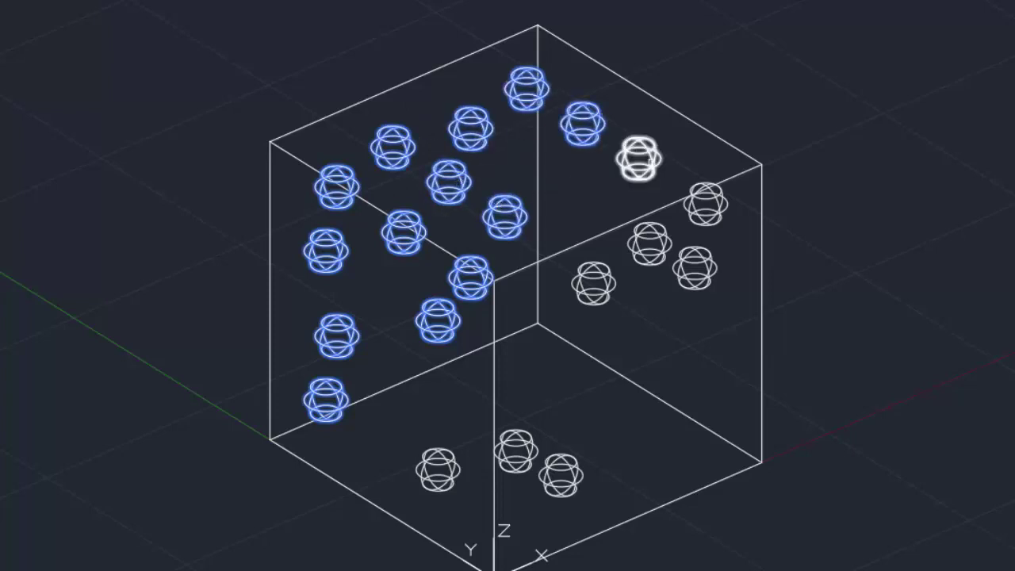
left_click(650, 163)
left_click(721, 210)
left_click(709, 255)
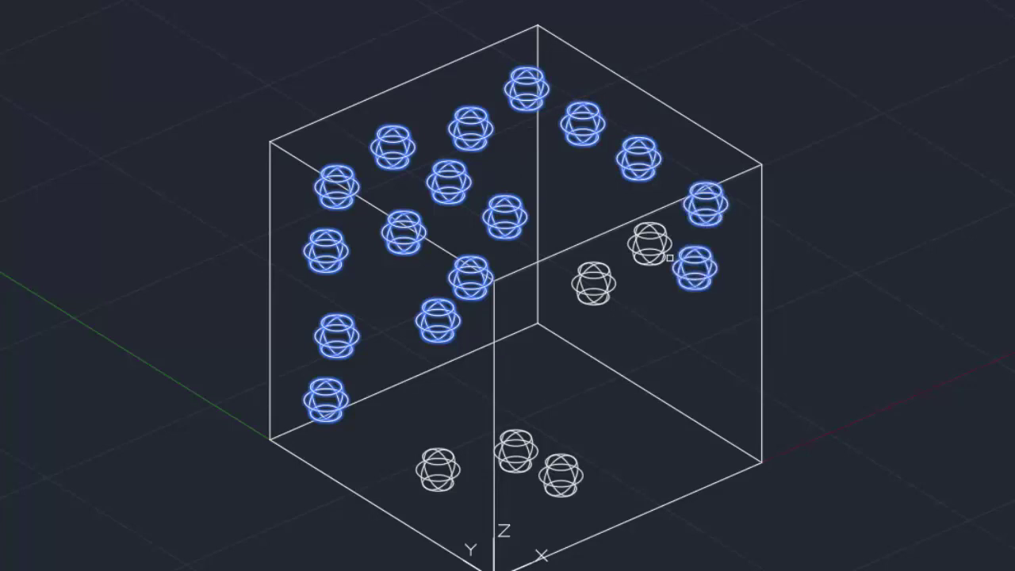
left_click(671, 258)
left_click(605, 287)
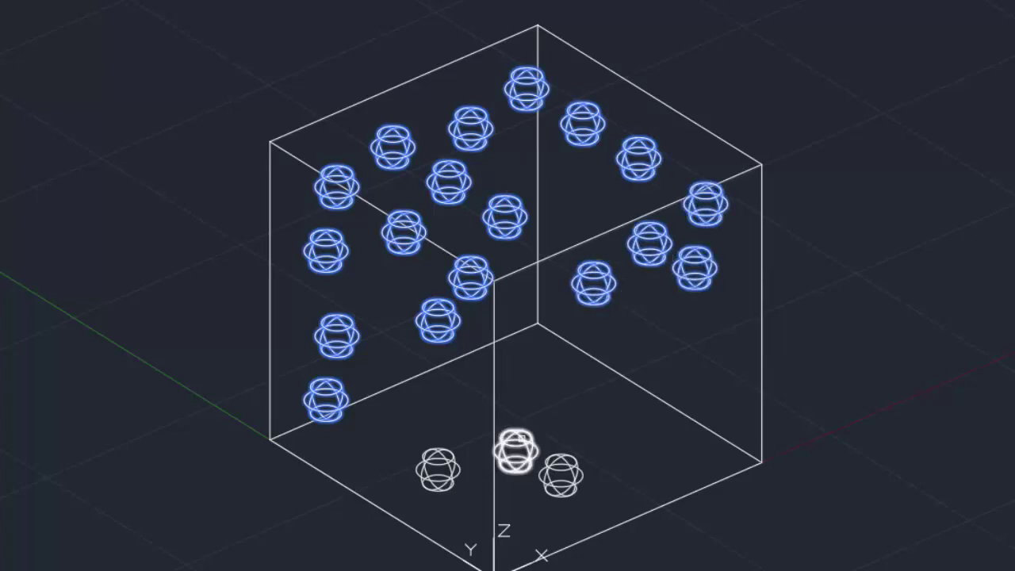
left_click(523, 442)
left_click(576, 471)
left_click(445, 472)
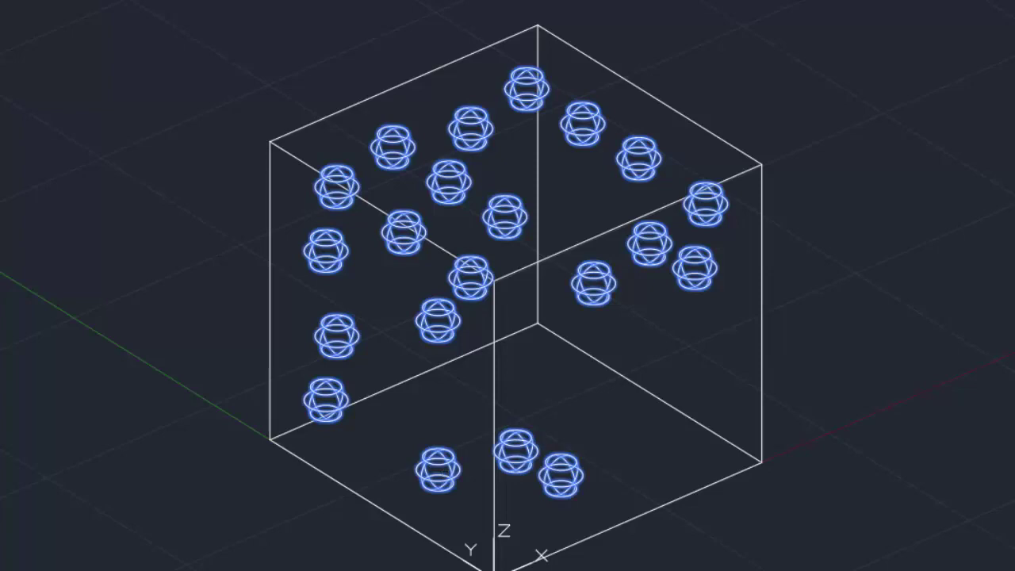
key("Return")
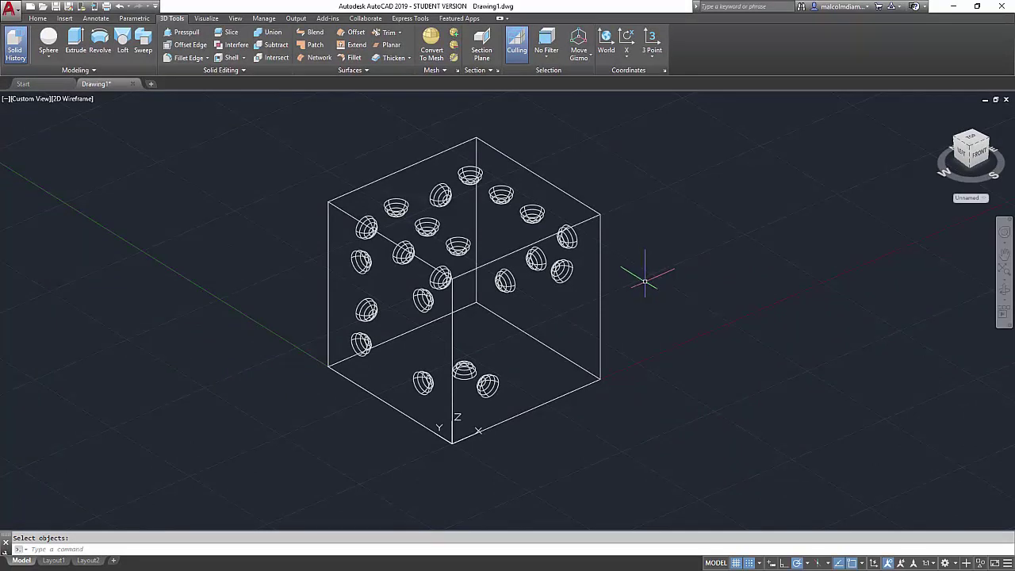
Step: Fillet the edges of the die with a radius of .25
key("ctrl+z")
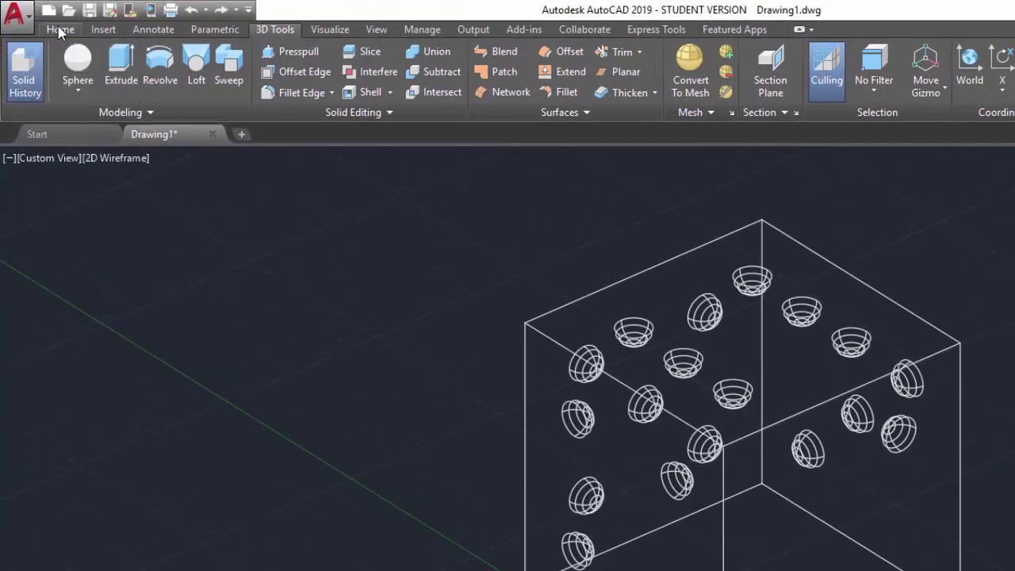
left_click(60, 30)
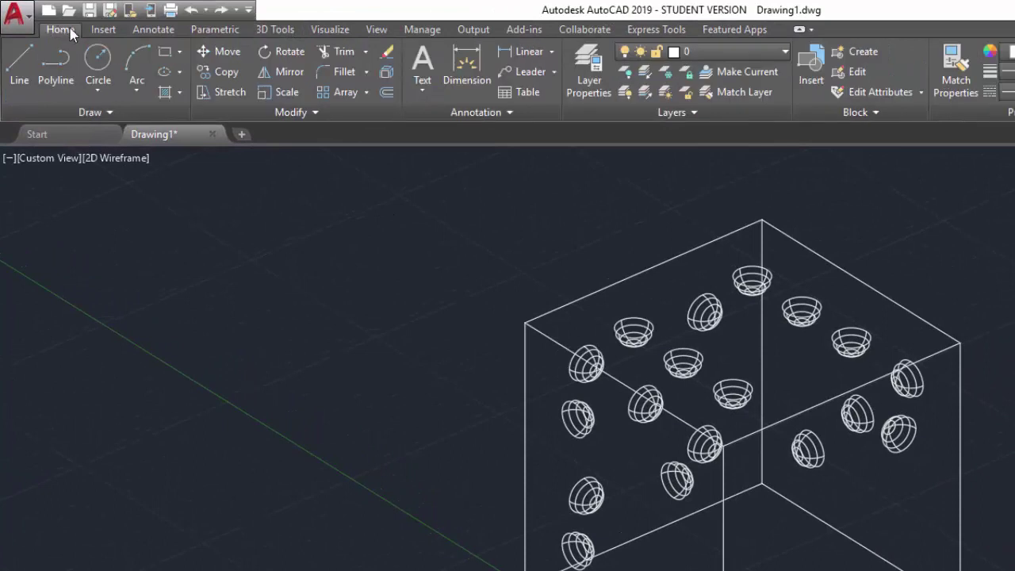
left_click(345, 72)
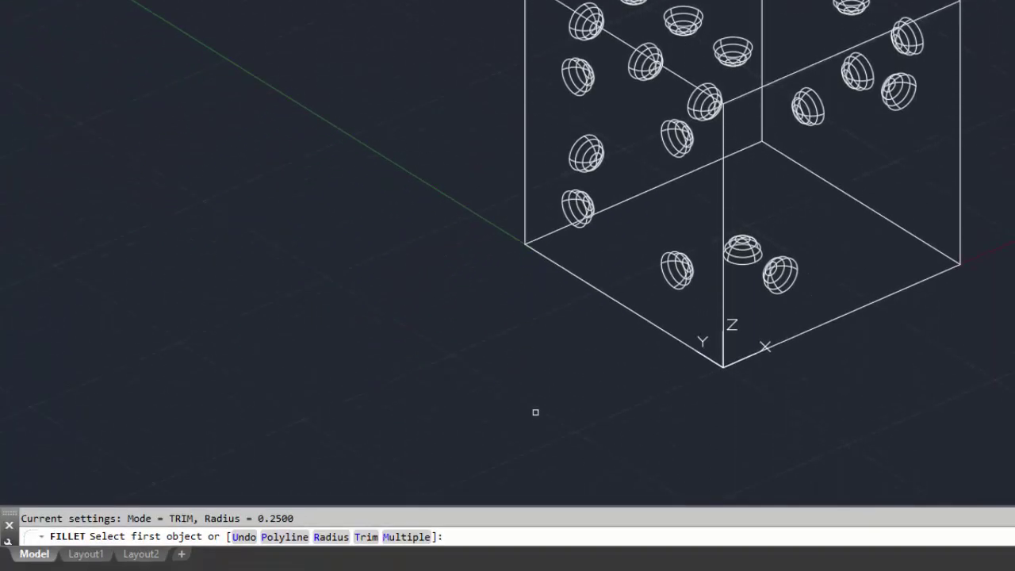
type("r")
key("Return")
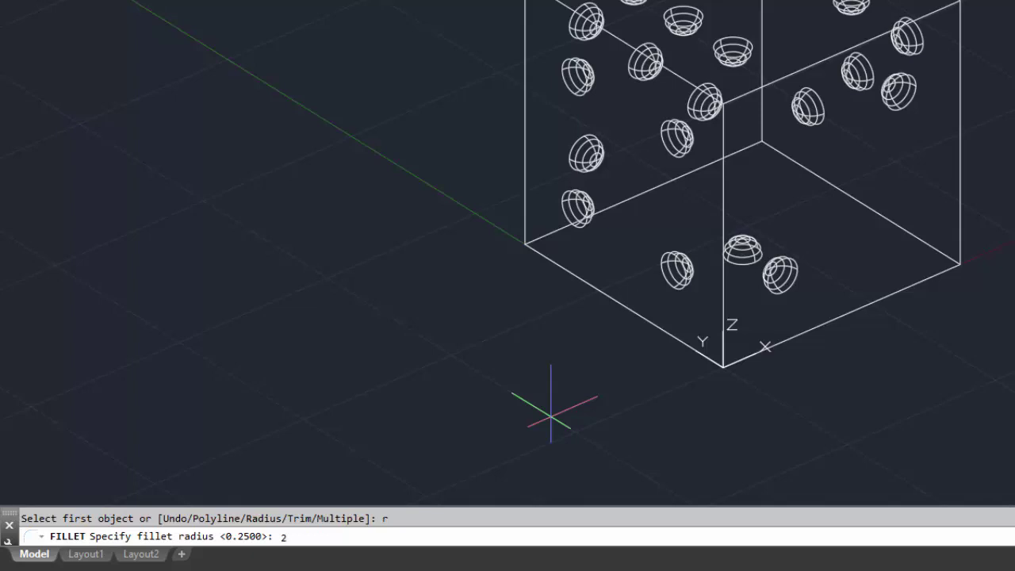
type(".25")
key("Return")
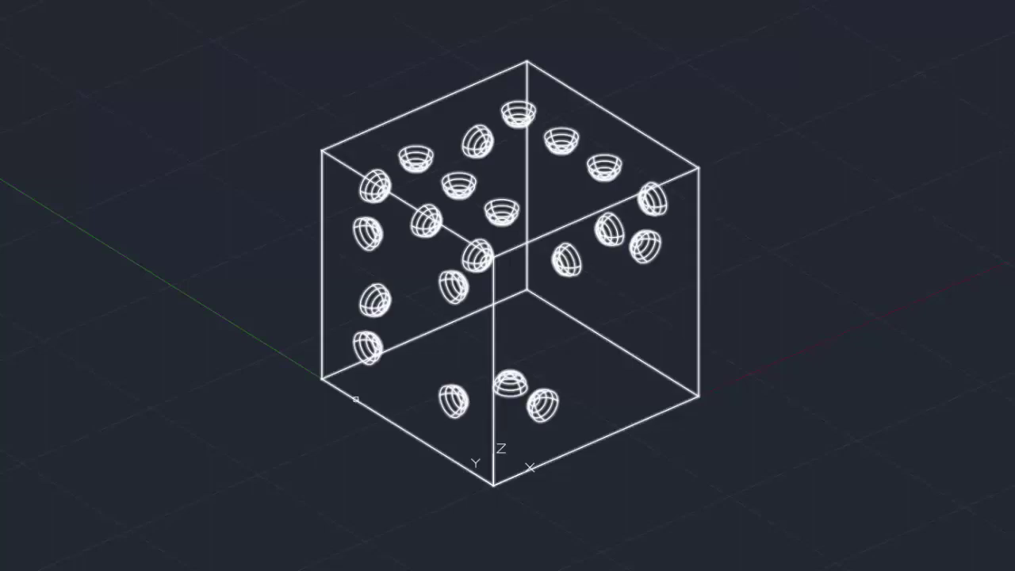
left_click(355, 399)
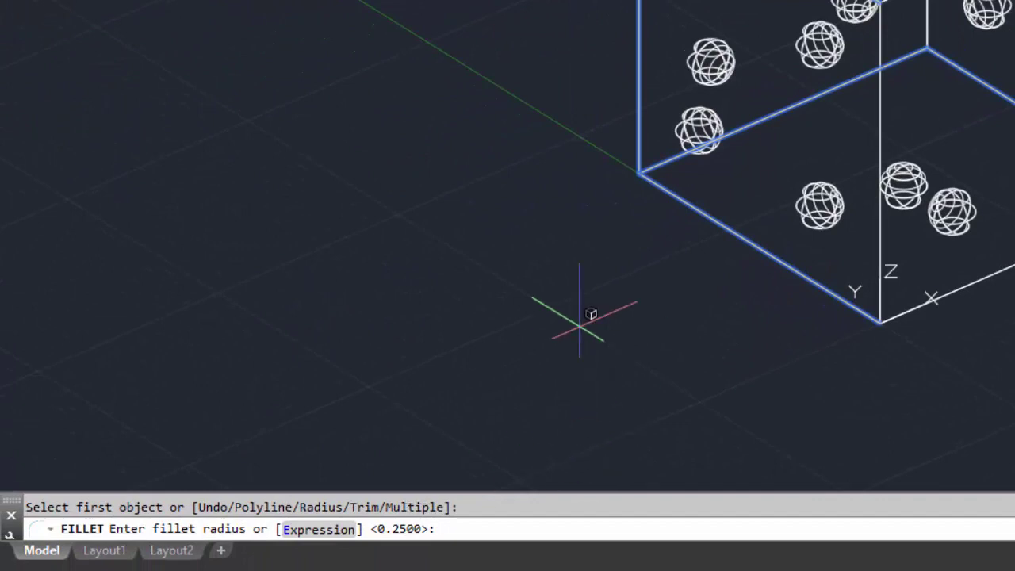
key("Return")
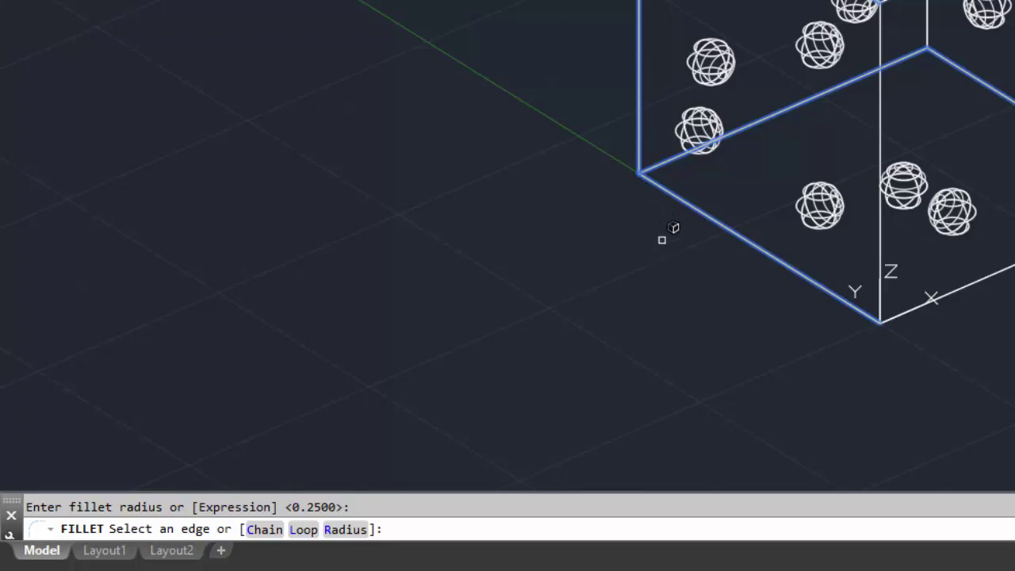
key("Return")
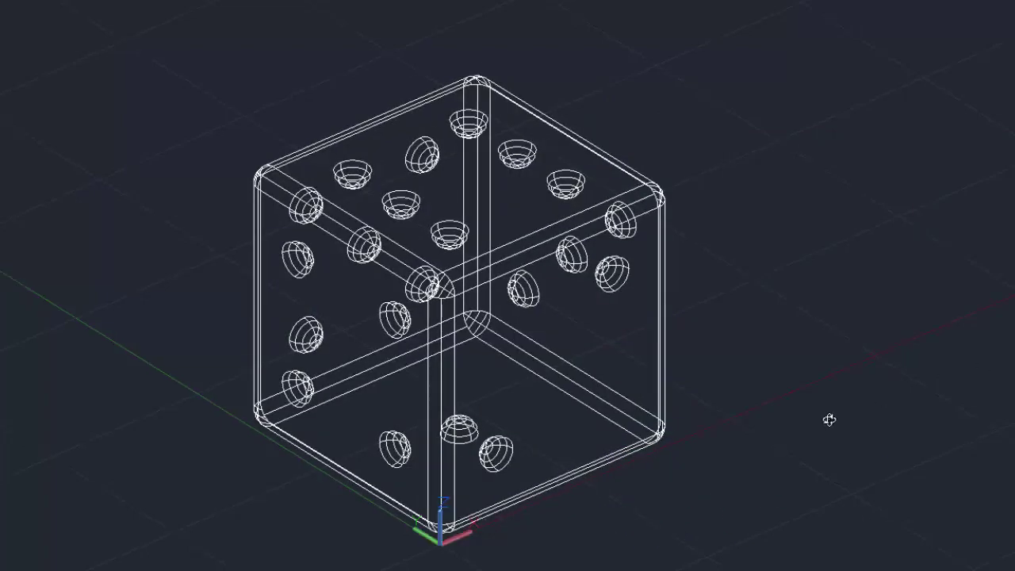
Step: Shell the filleted die with an offset distance of .25, without removing any faces
mouse_move(827, 419)
middle_mouse_down("shift")
mouse_move(867, 439)
mouse_move(953, 340)
mouse_move(822, 316)
mouse_move(747, 449)
mouse_move(779, 544)
mouse_move(888, 451)
mouse_move(808, 364)
mouse_move(801, 421)
mouse_move(829, 420)
mouse_move(813, 418)
middle_mouse_up("shift")
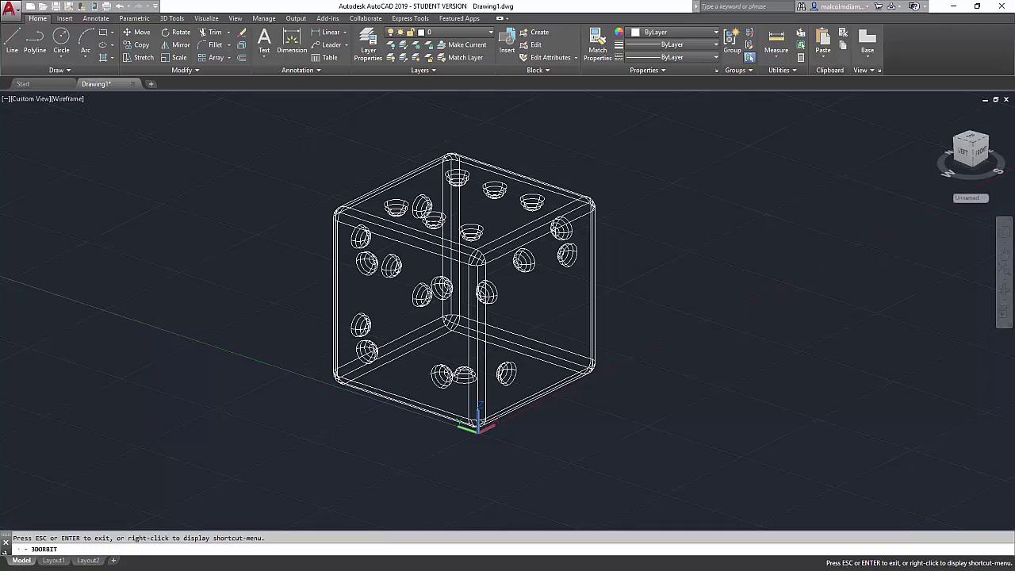
left_click_drag(898, 322, 825, 322)
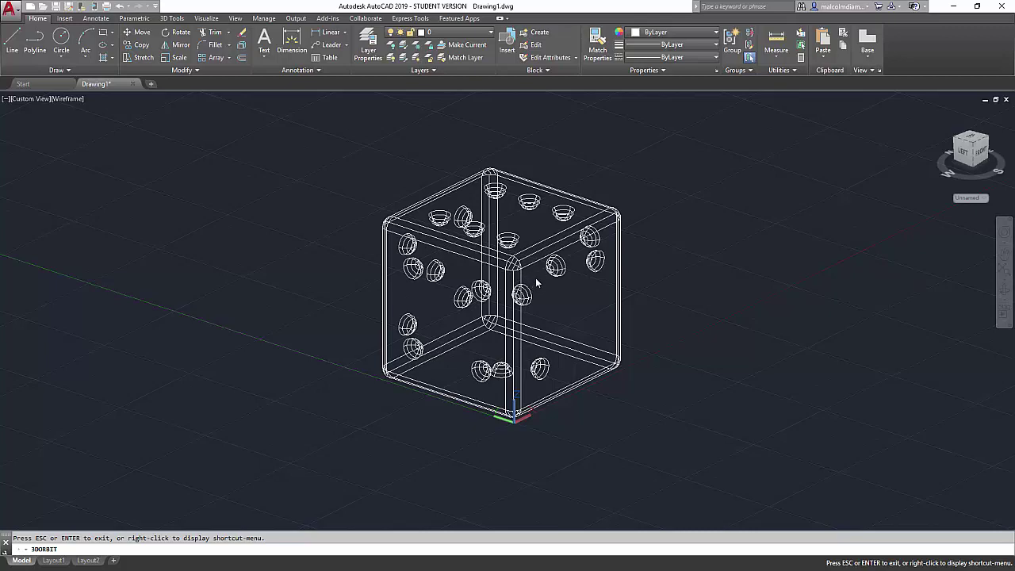
left_click_drag(447, 183, 385, 165)
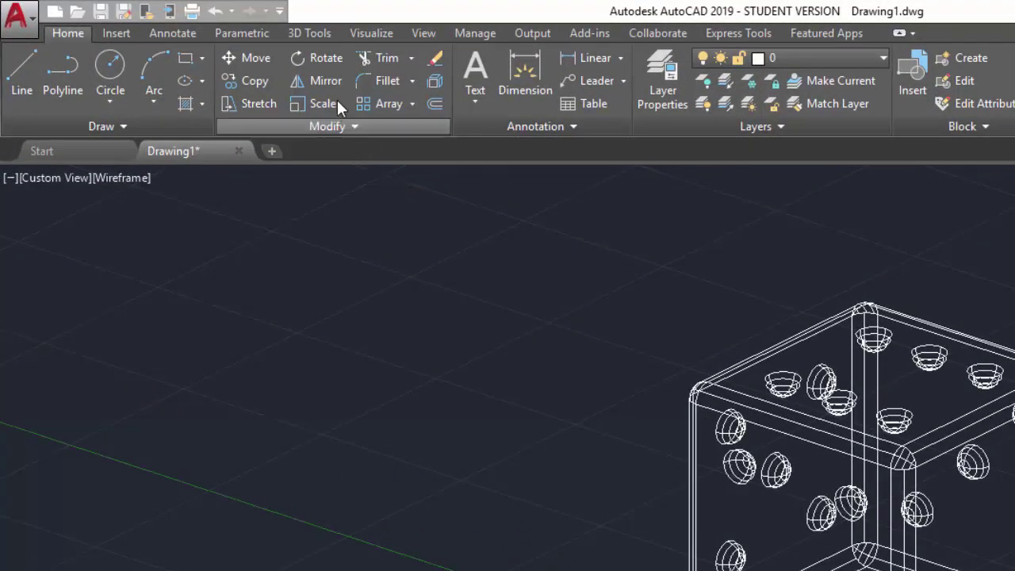
left_click(304, 33)
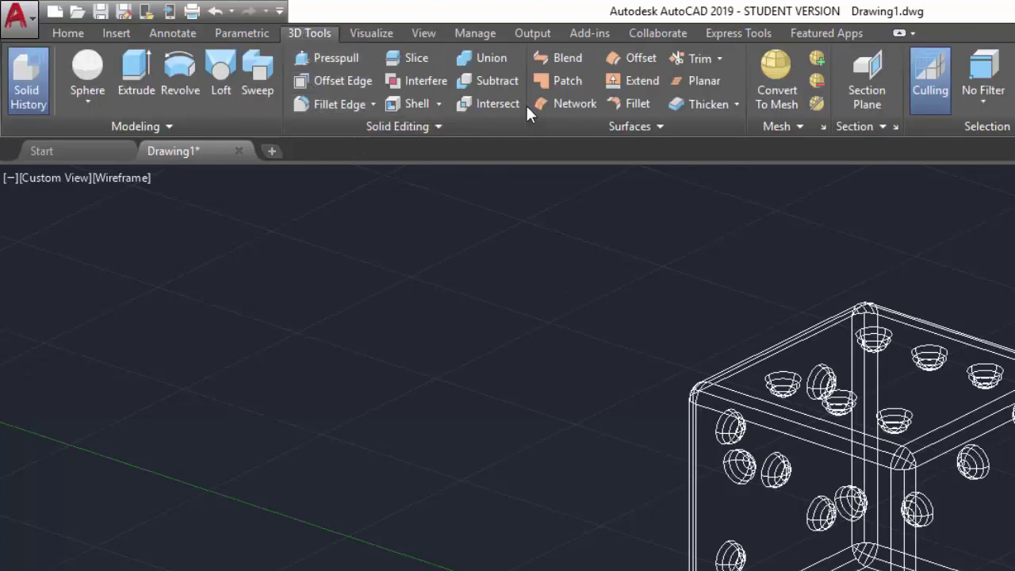
left_click(414, 103)
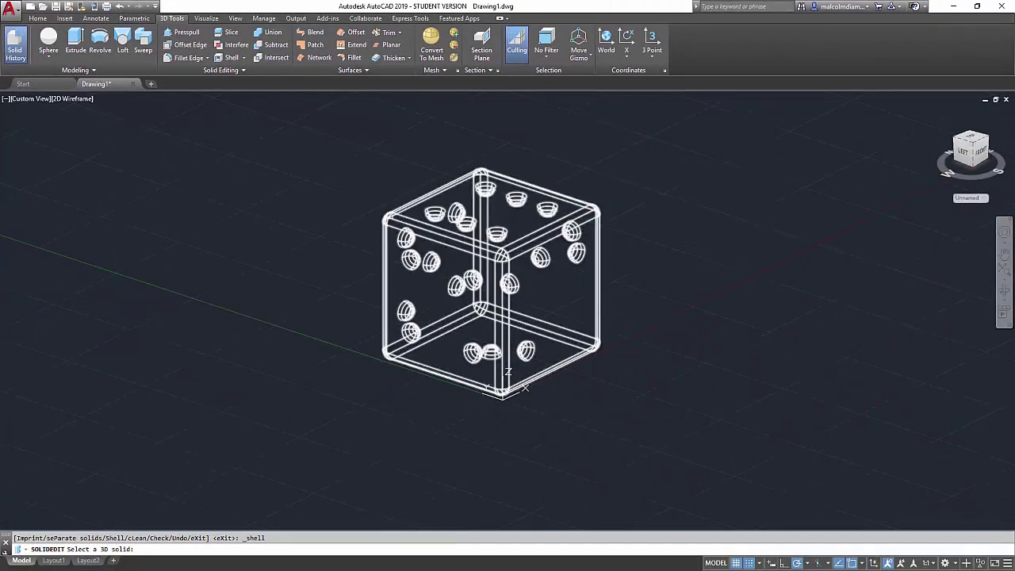
left_click(525, 351)
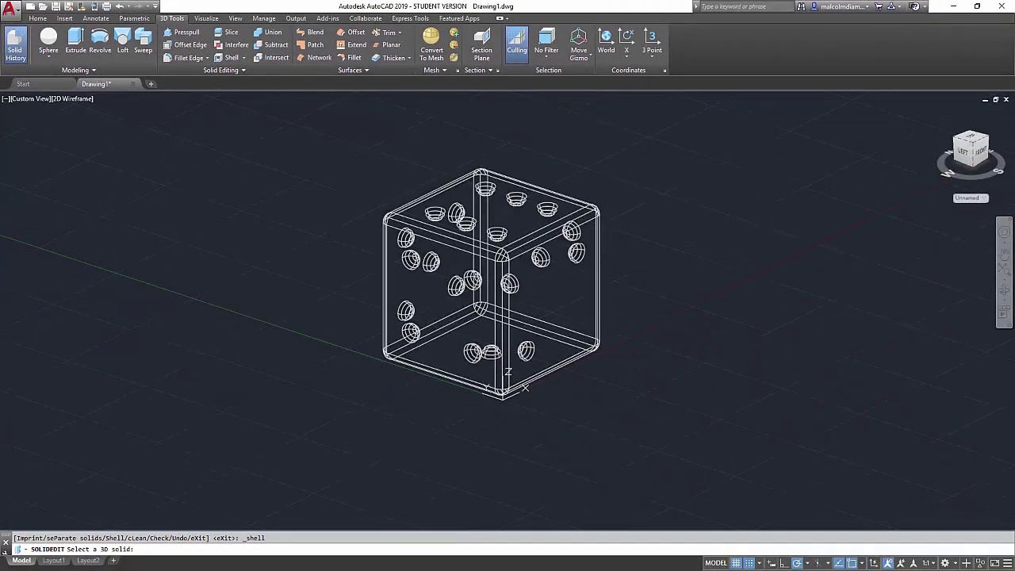
right_click(302, 201)
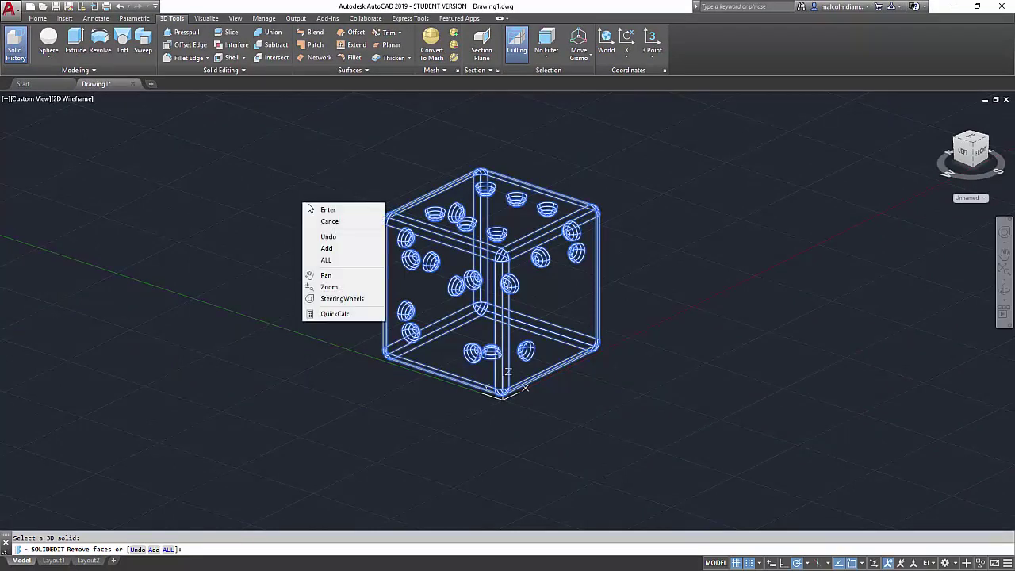
left_click(319, 206)
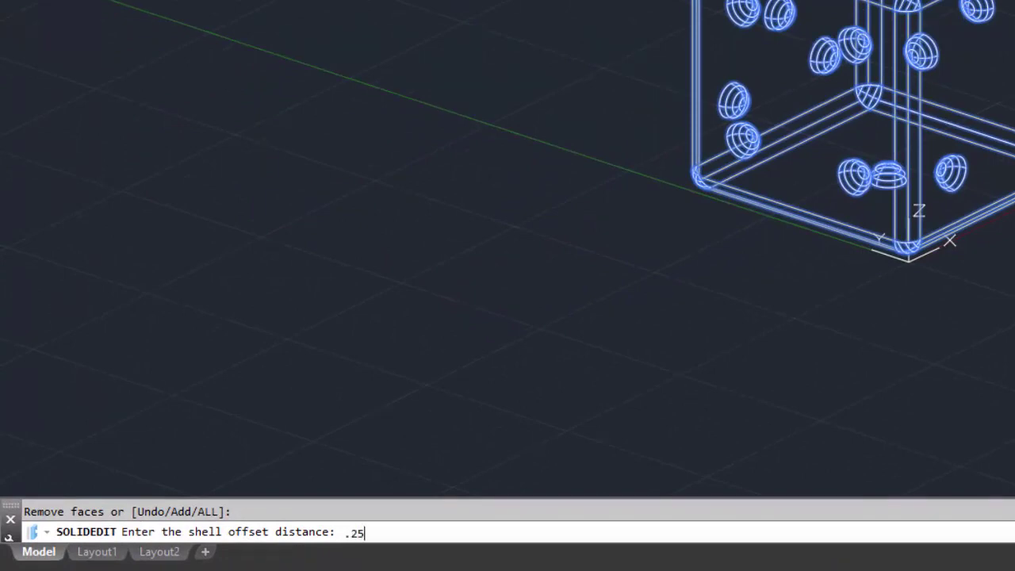
key("Return")
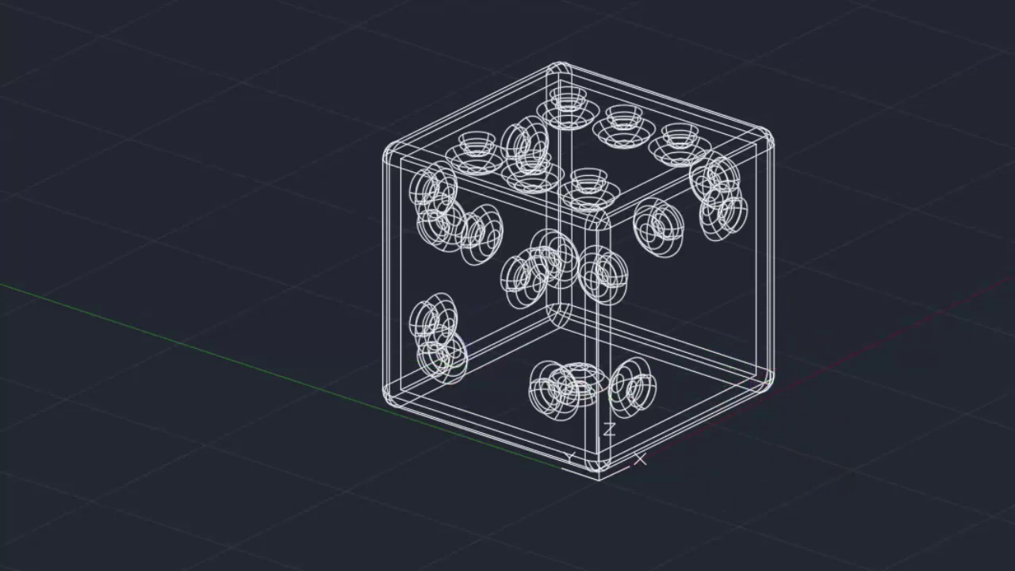
Step: Slice the hollow die diagonally on a vertical plane through three inner corner endpoints, keeping both sides
left_click_drag(795, 469, 795, 453)
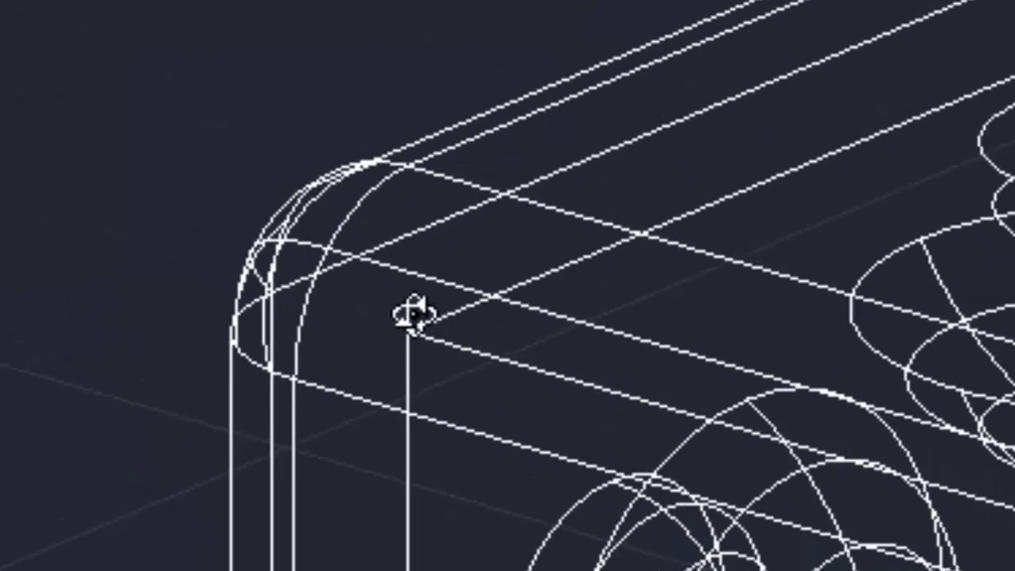
left_click_drag(423, 330, 396, 281)
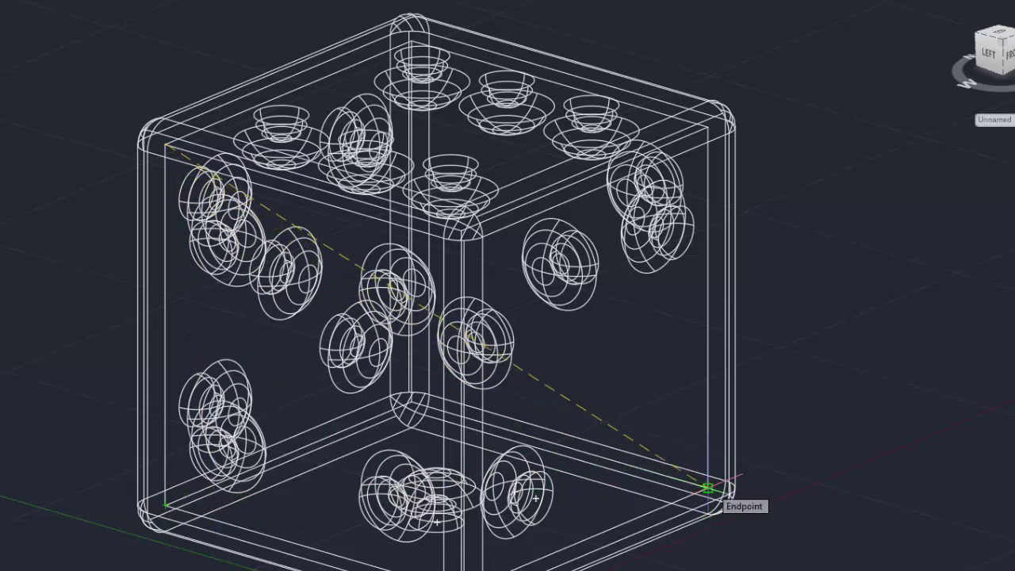
left_click(707, 487)
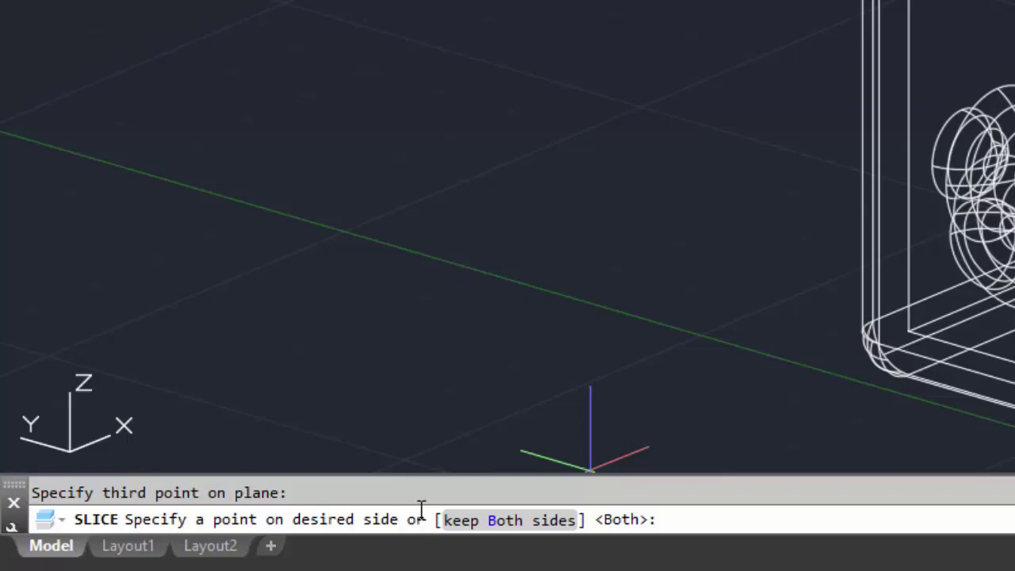
left_click(507, 519)
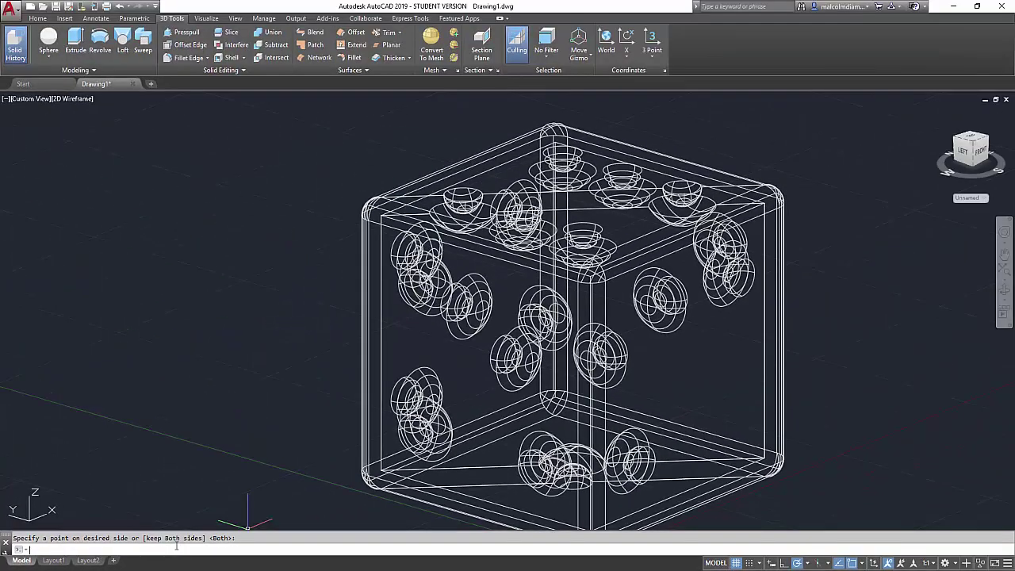
key("Return")
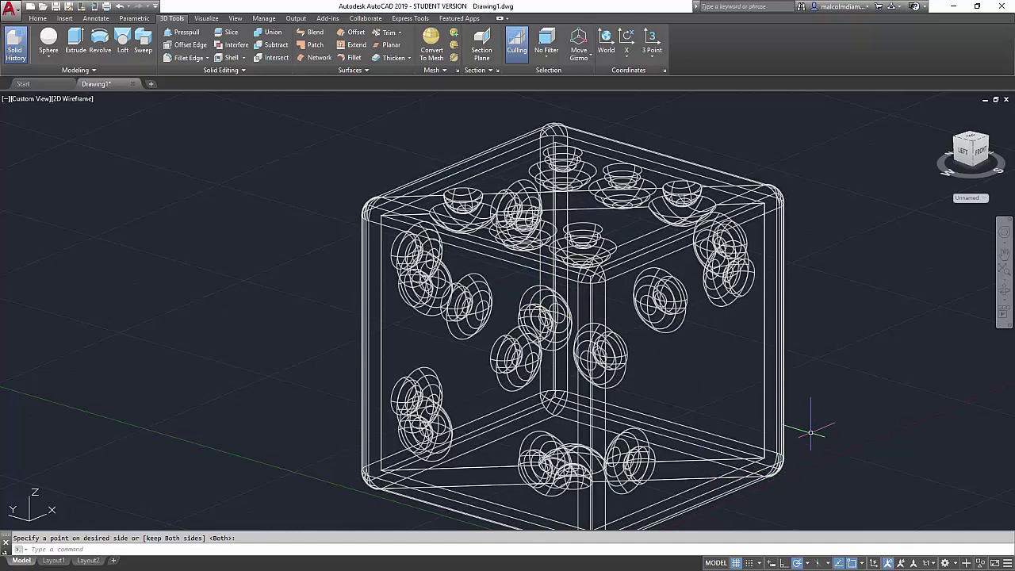
Step: Move the front half of the sliced die clear of the back half to expose the hollow interior
scroll(821, 402, "down", 2)
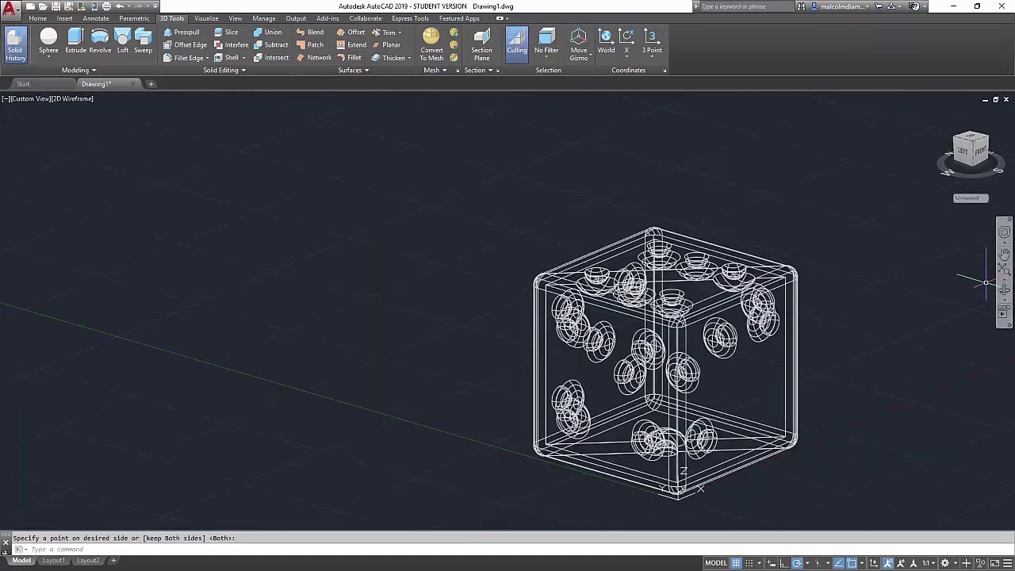
left_click(1004, 254)
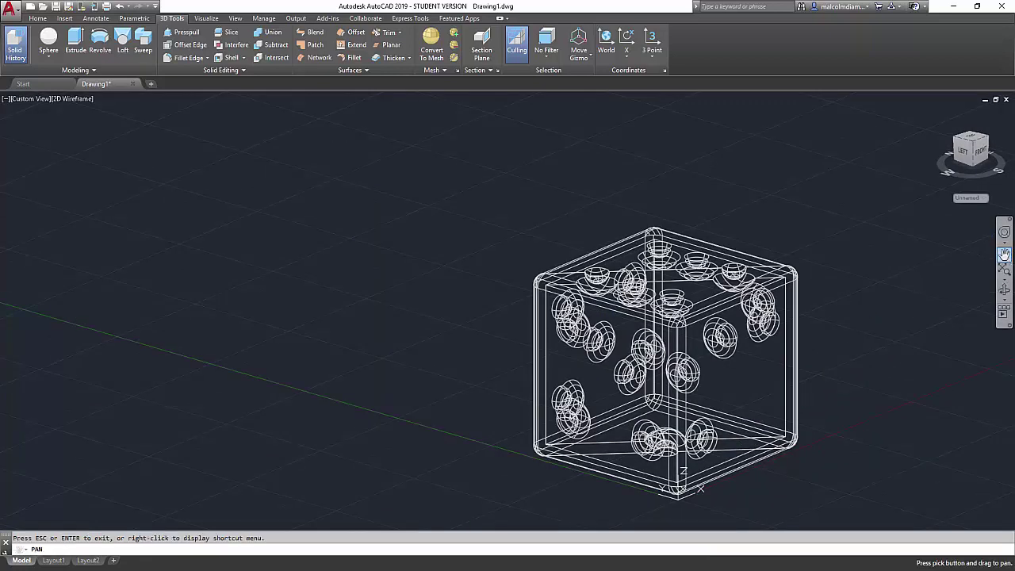
left_click_drag(860, 277, 579, 228)
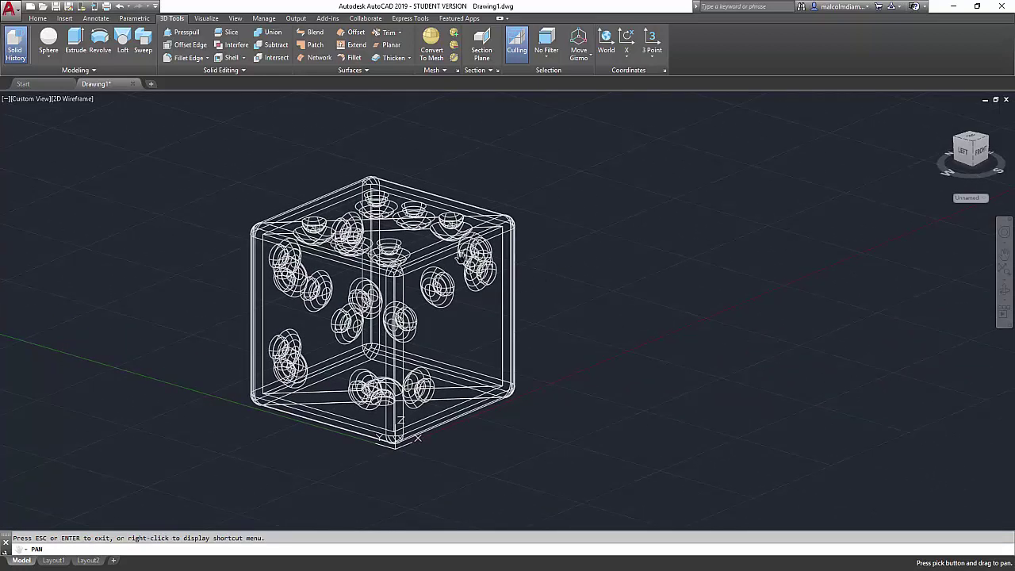
right_click(644, 285)
left_click(667, 296)
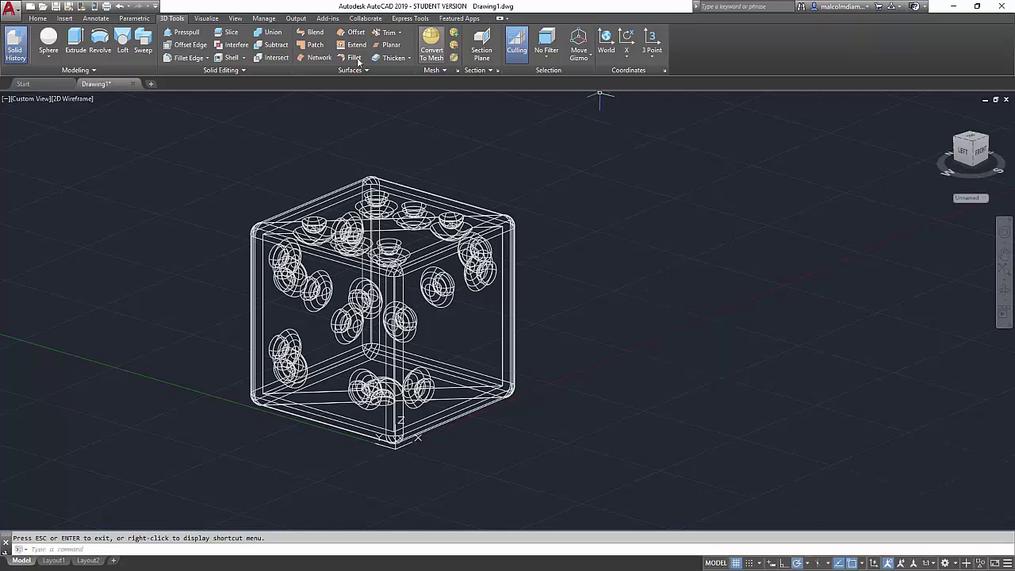
left_click(37, 18)
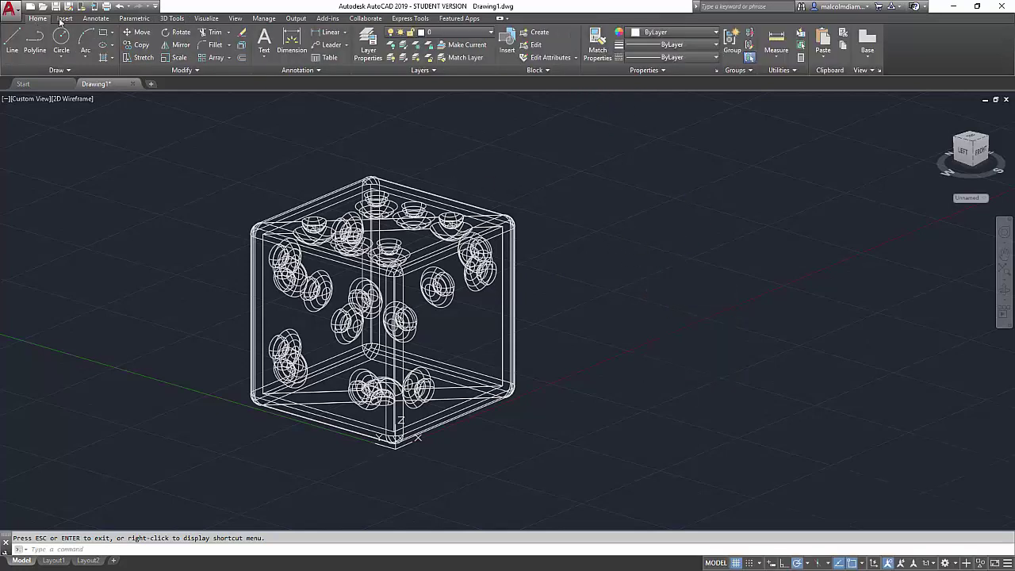
left_click(144, 33)
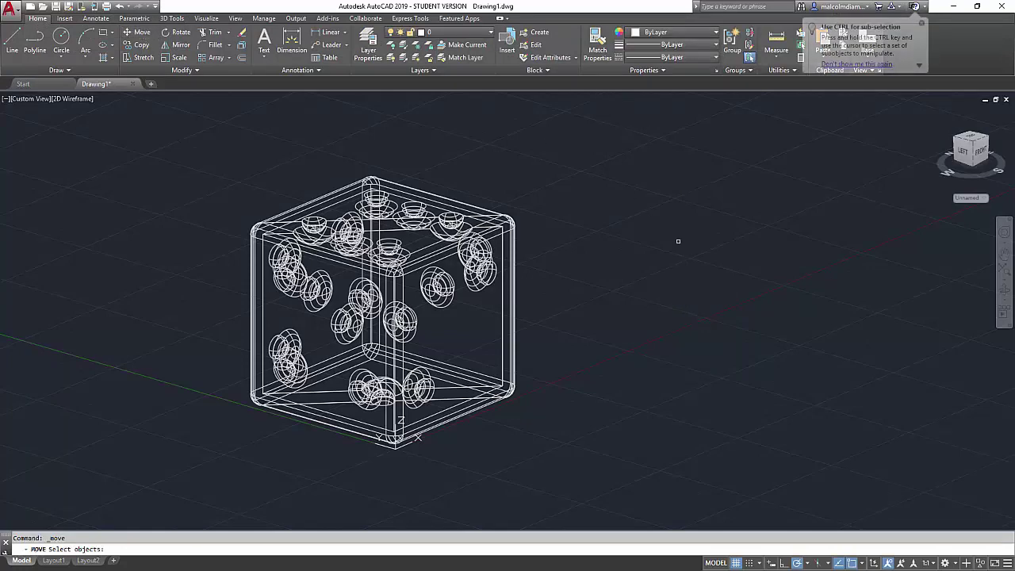
left_click(492, 238)
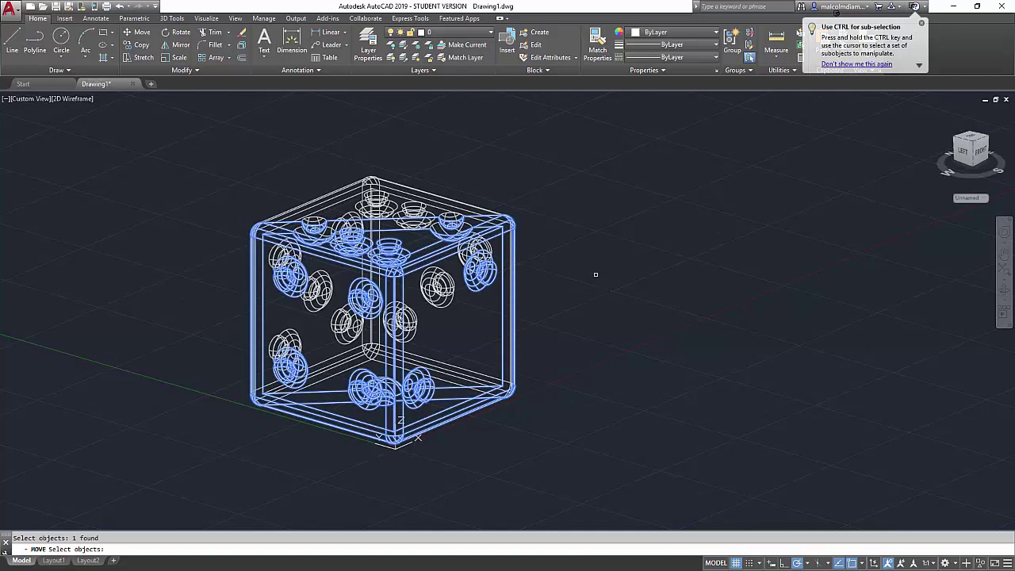
key("Return")
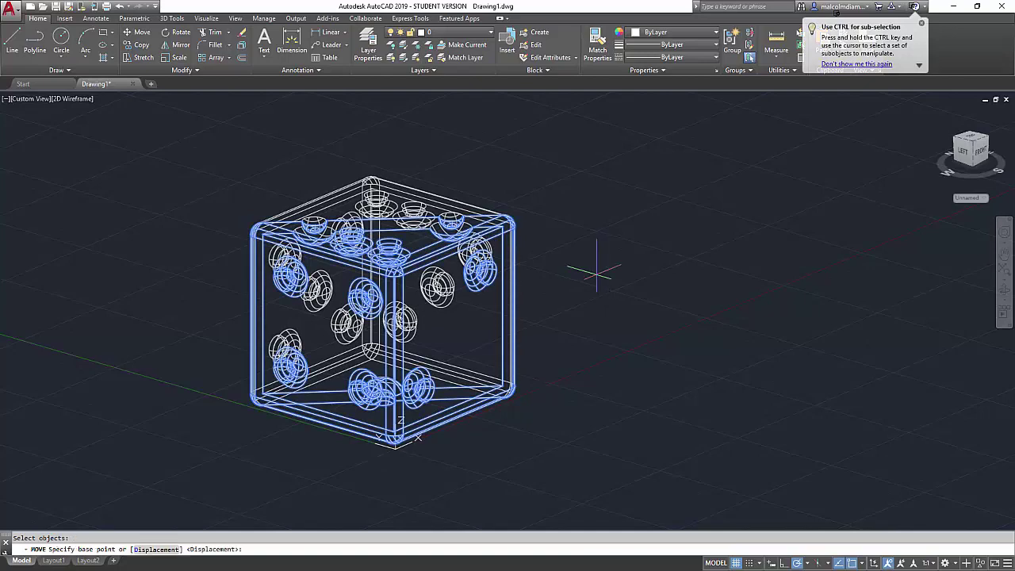
left_click(578, 382)
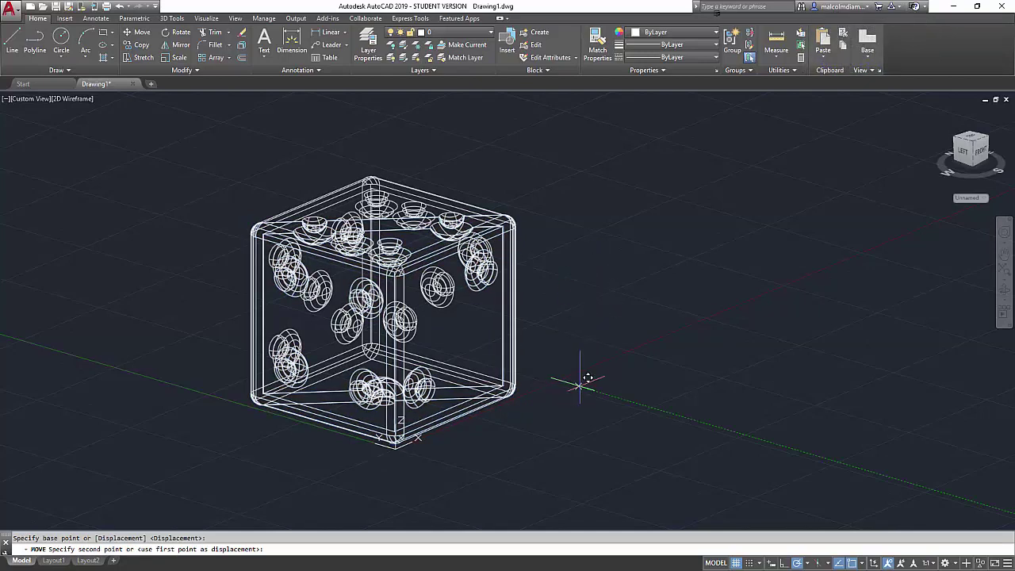
left_click(910, 417)
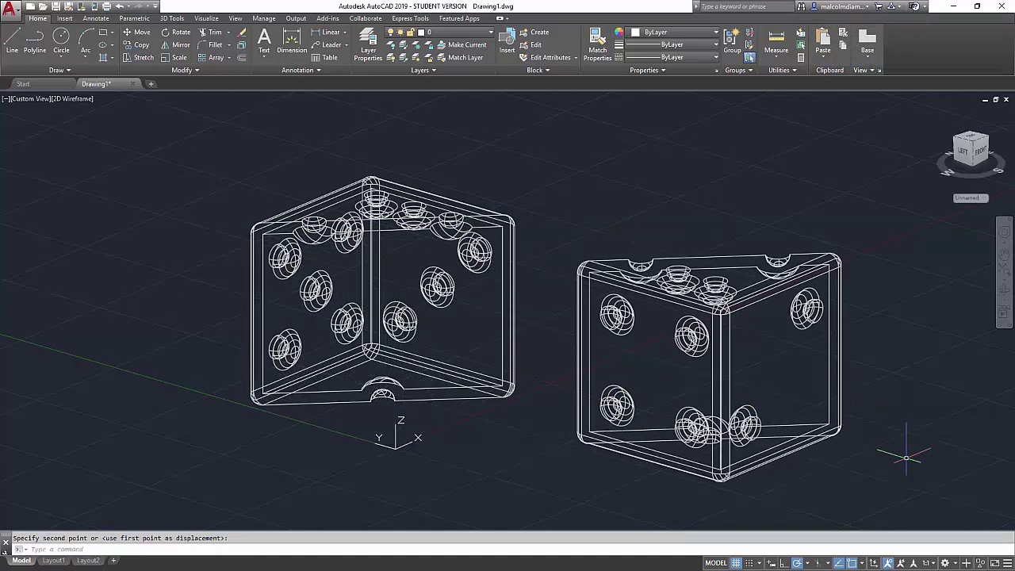
Step: Set the visual style of the model view to Realistic
left_click(209, 19)
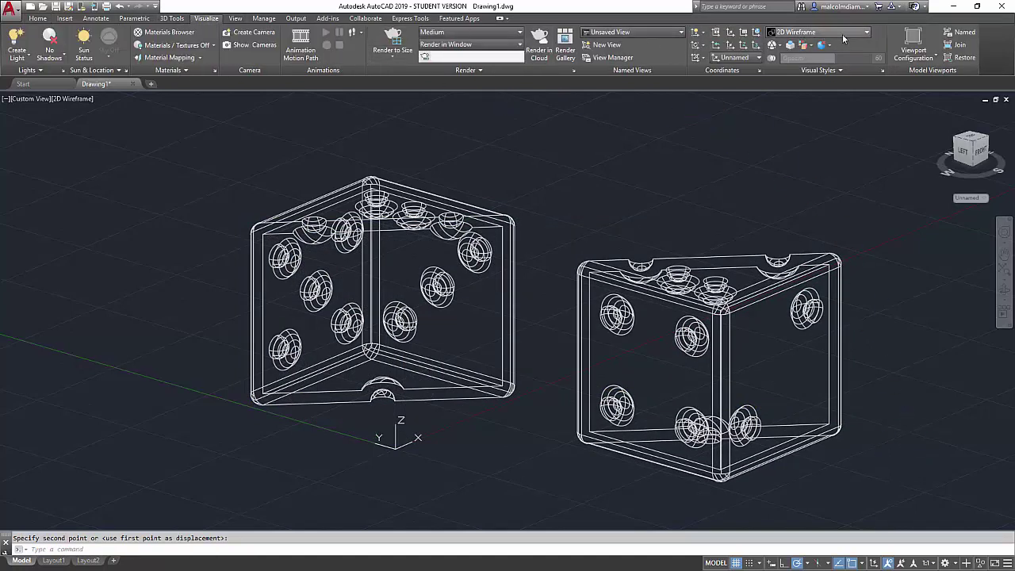
left_click(866, 34)
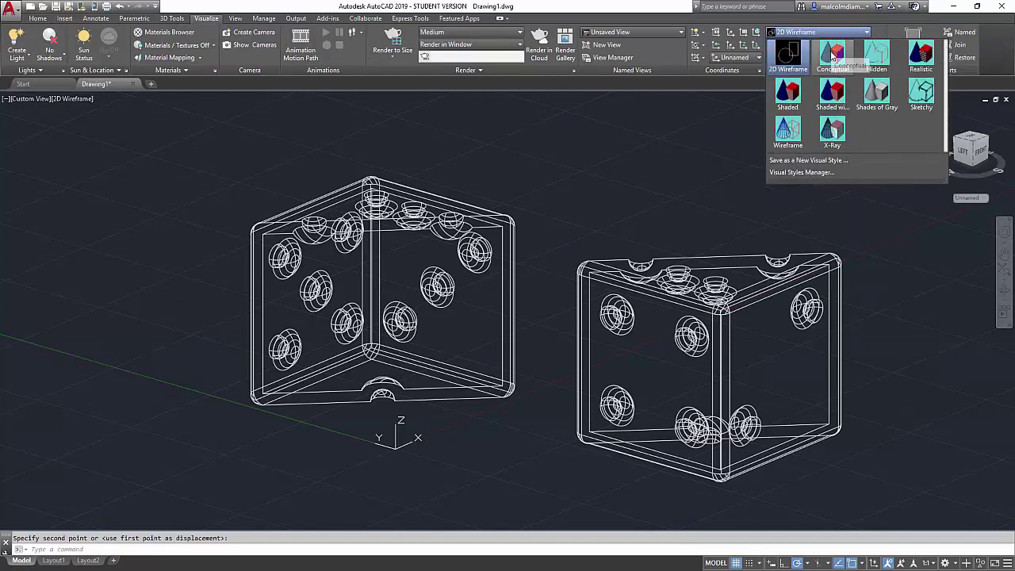
left_click(921, 57)
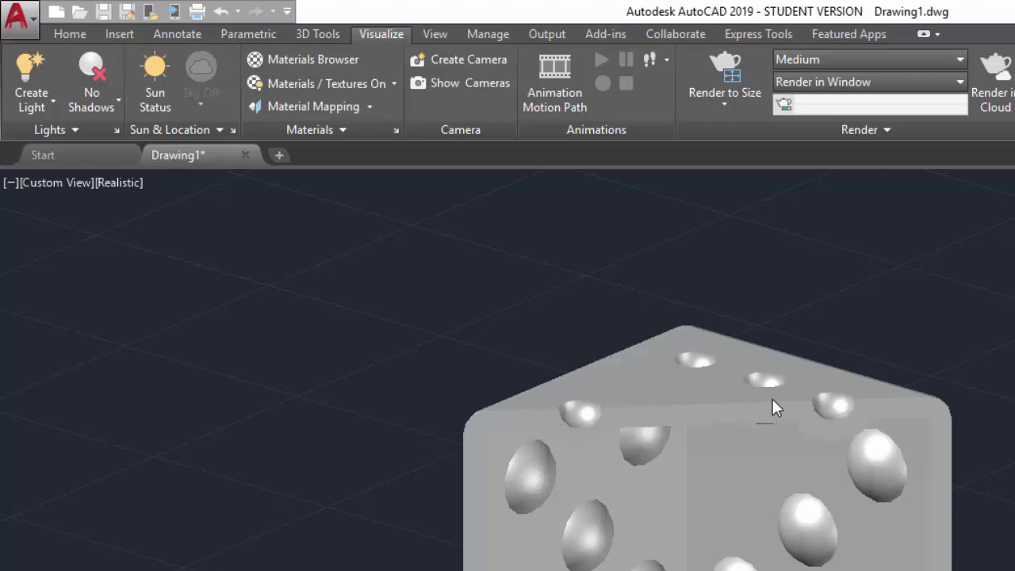
Step: Color only the cut face of the back die half with index color 20, using the Color Faces command
left_click(321, 34)
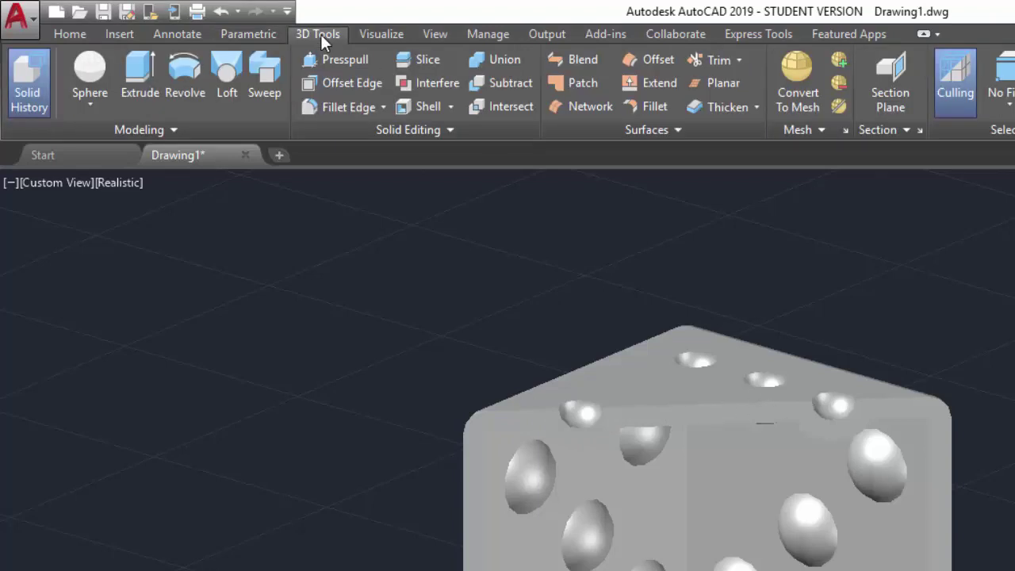
left_click(432, 129)
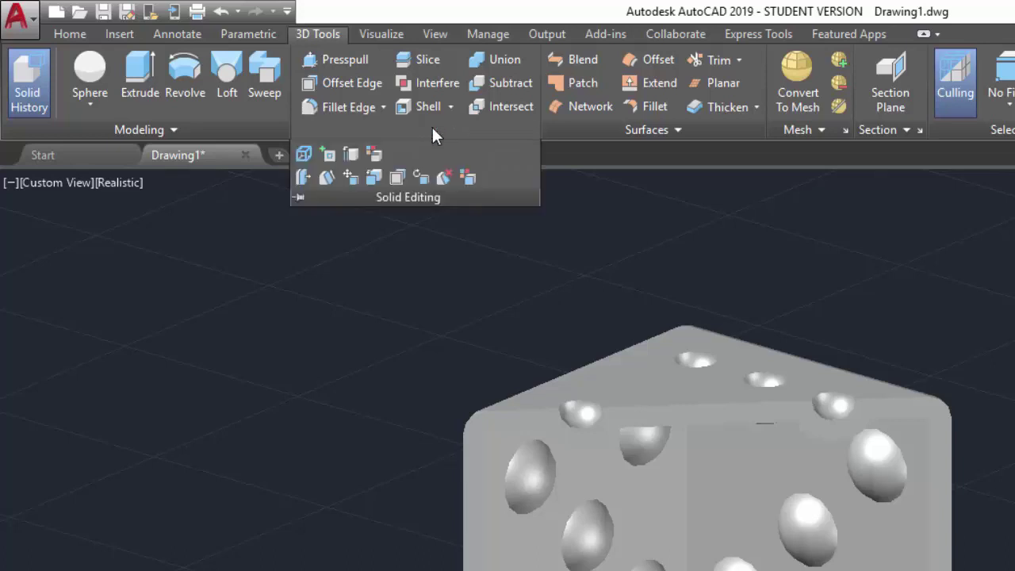
left_click(471, 178)
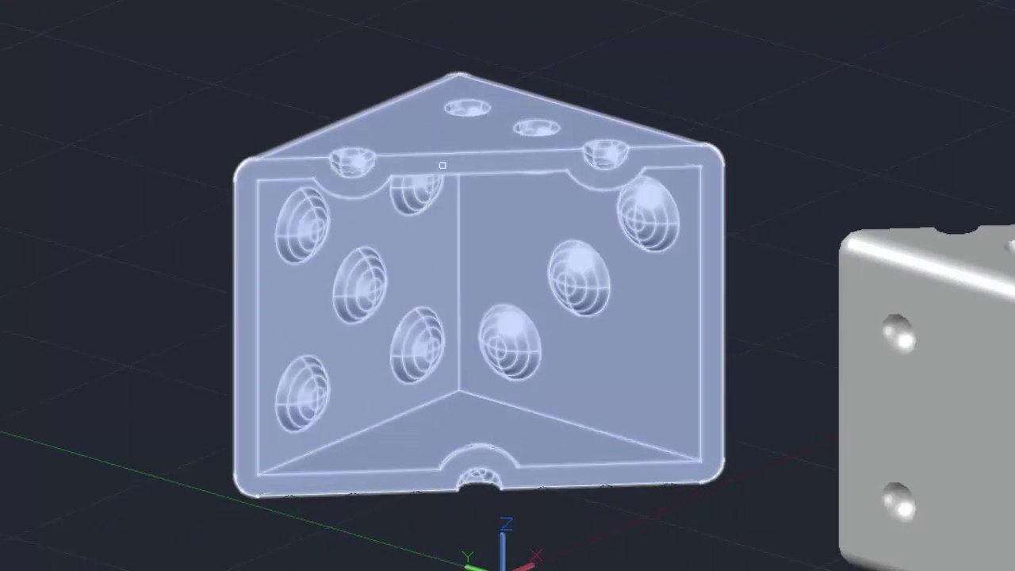
left_click(483, 161, "ctrl")
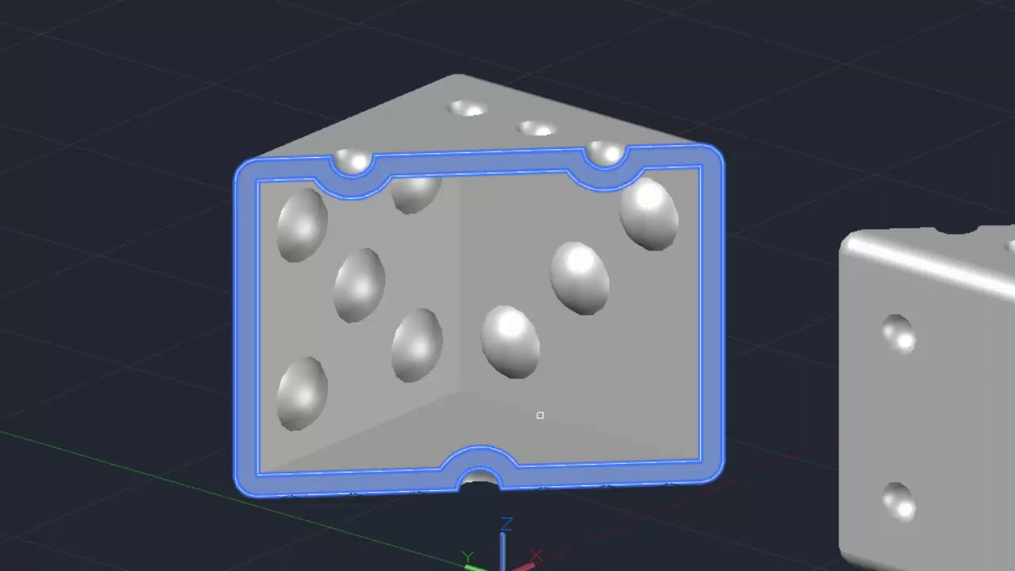
right_click(709, 273)
left_click(762, 286)
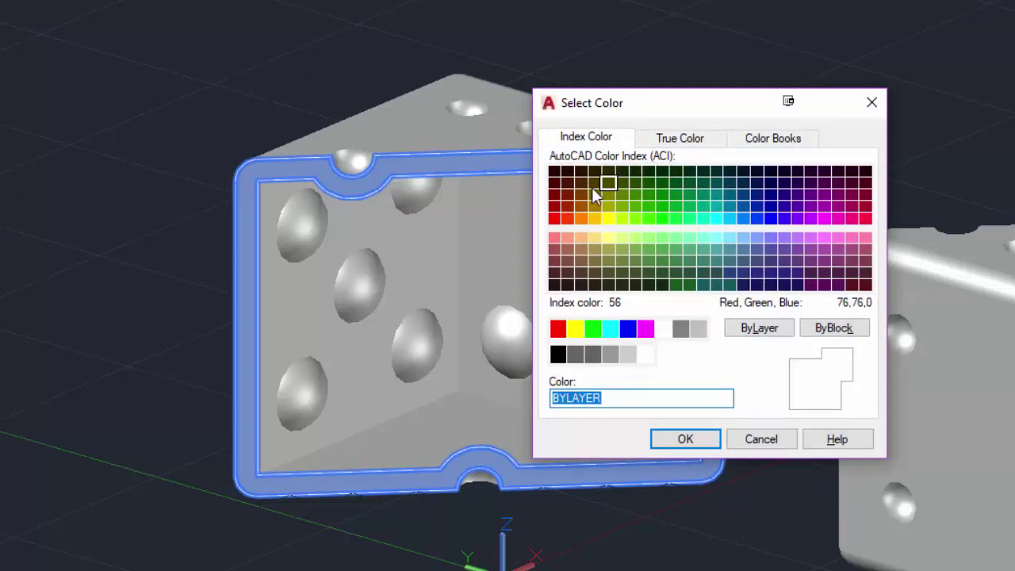
left_click(568, 221)
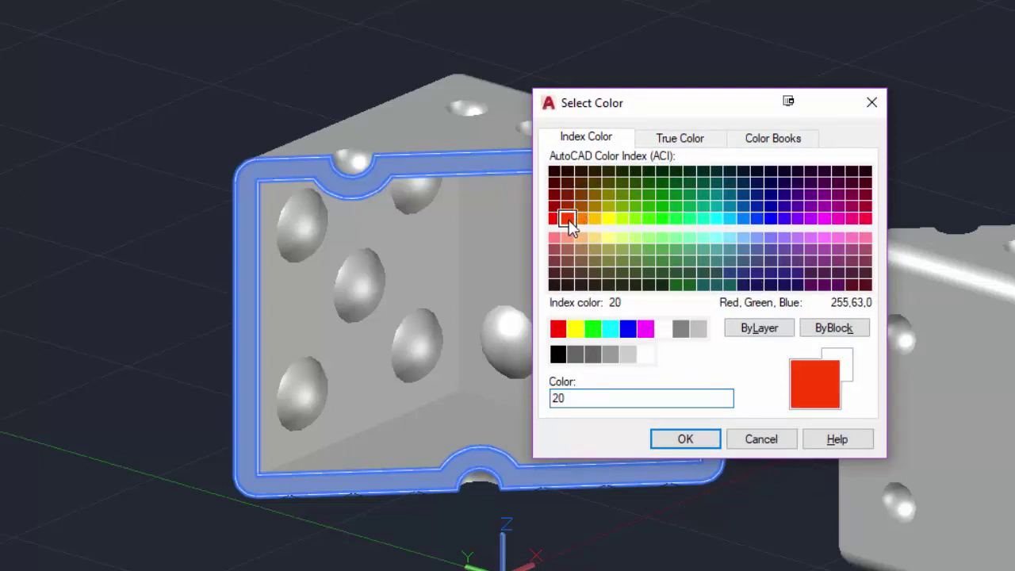
left_click(682, 440)
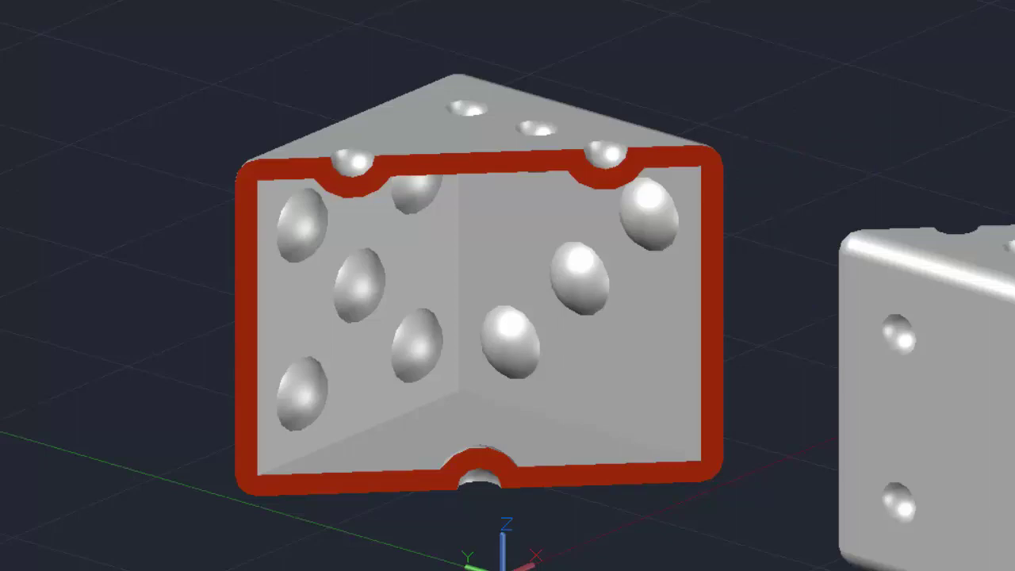
middle_click_drag(810, 162, 837, 172, "shift")
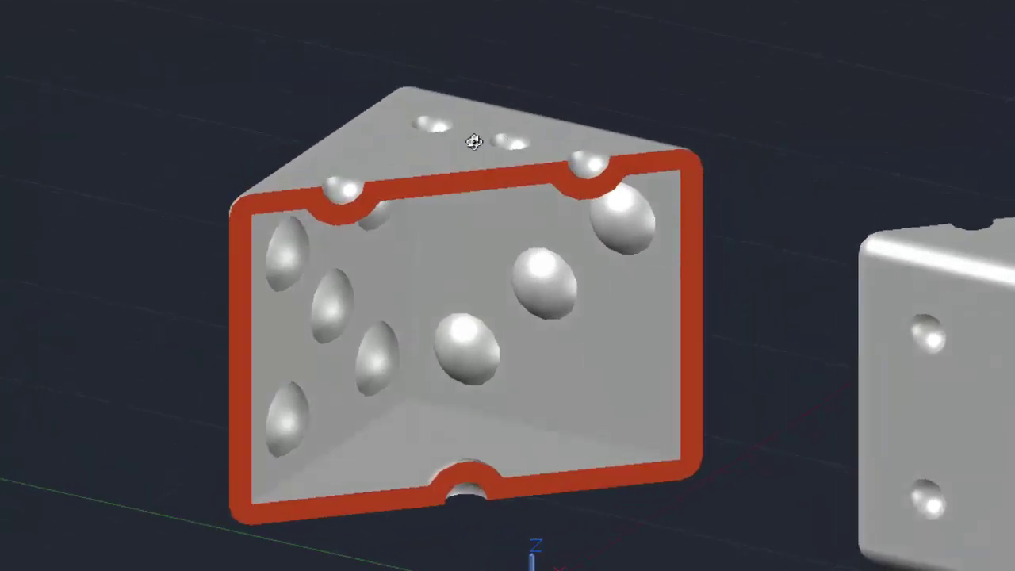